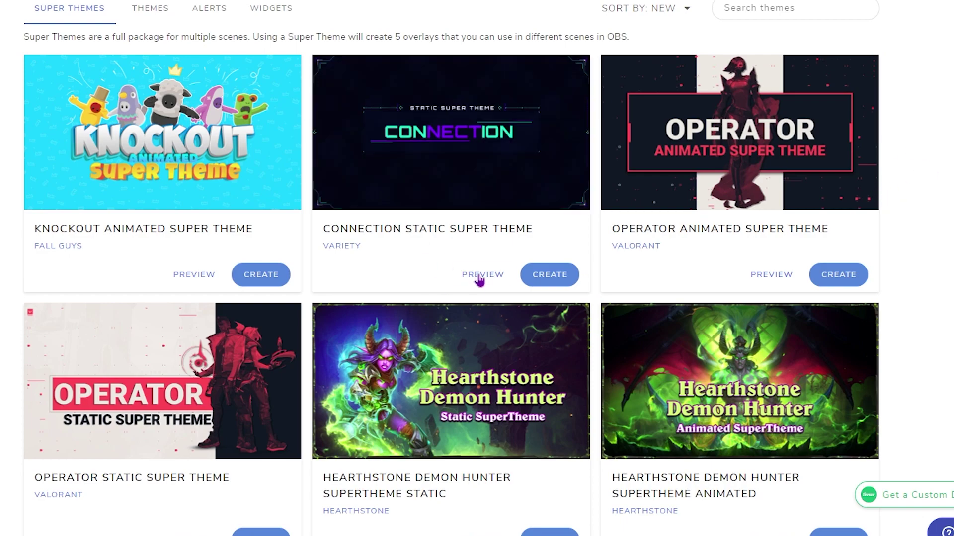
Step: Preview the scenes of the Connection Static Super Theme and create an overlay from it named Star Wars Theme
left_click(480, 280)
left_click(366, 336)
left_click(296, 321)
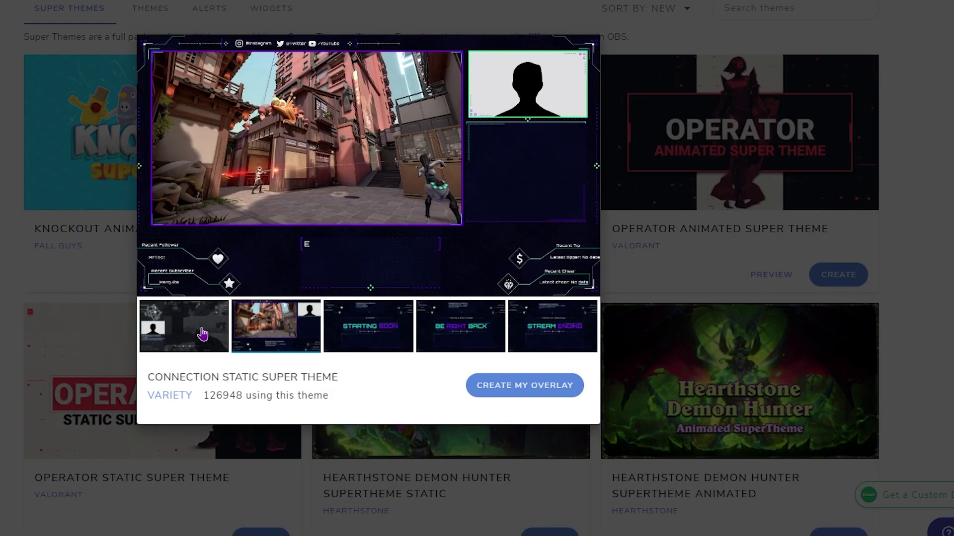
left_click(200, 332)
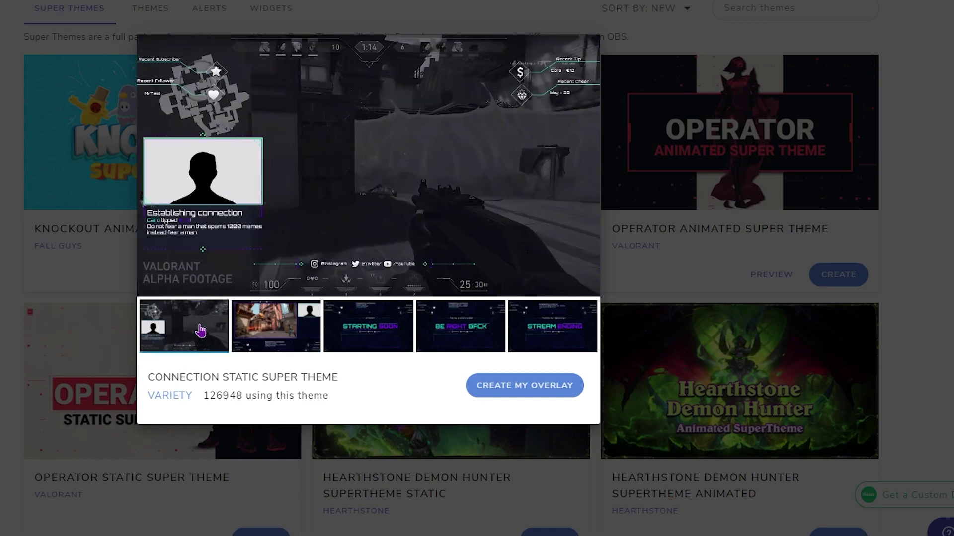
left_click(521, 387)
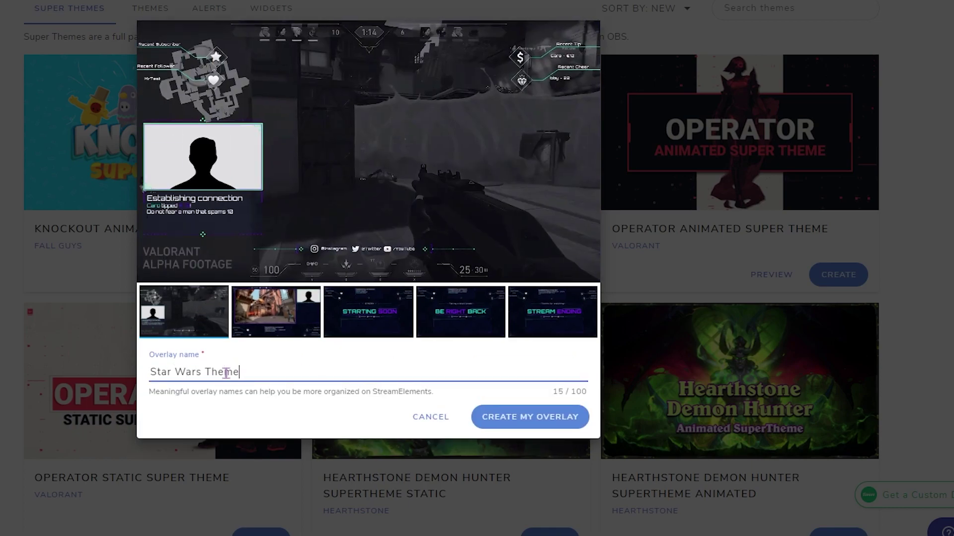
left_click(551, 422)
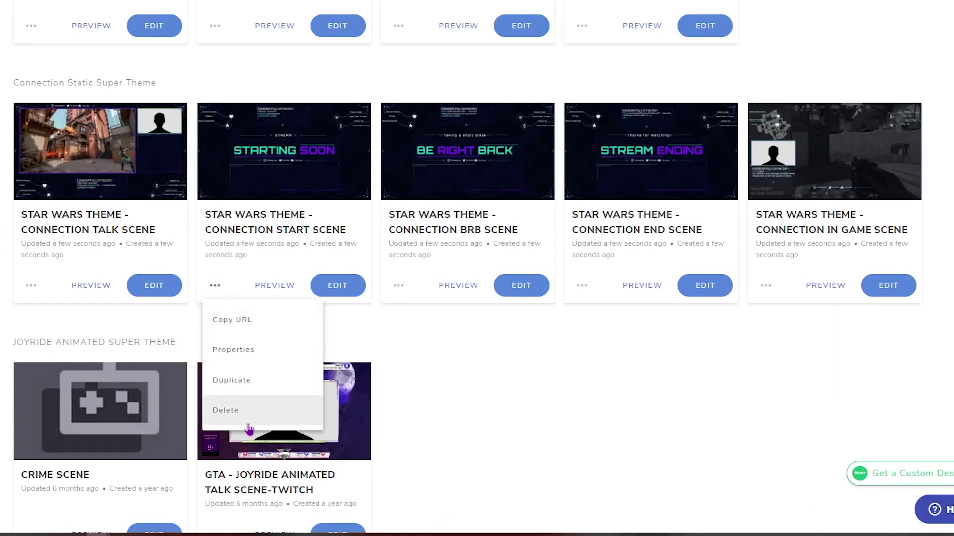
Step: Delete the Start, BRB and End scenes of the Star Wars Theme from the overlay list
left_click(251, 407)
left_click(561, 258)
left_click(214, 285)
left_click(233, 410)
left_click(560, 258)
left_click(215, 286)
left_click(233, 410)
left_click(579, 258)
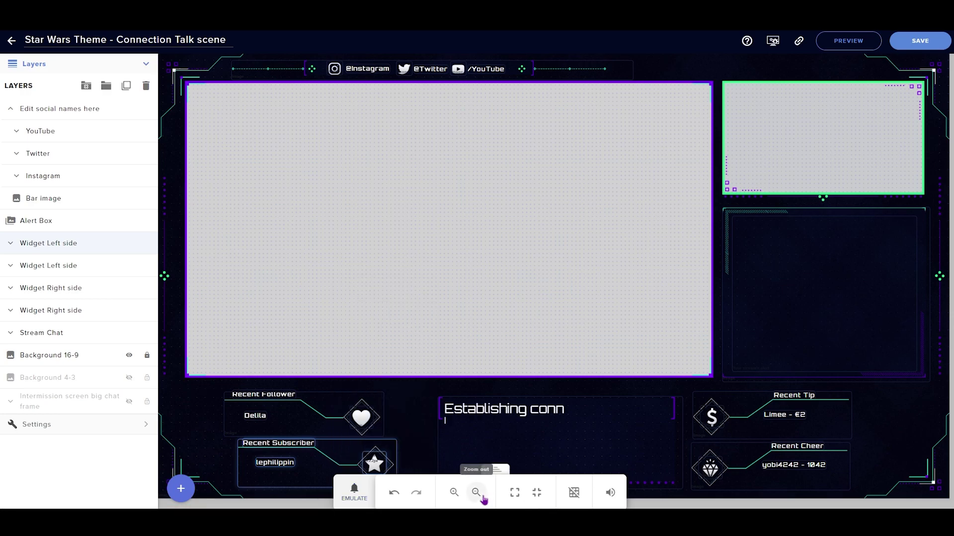
Step: Browse the alert themes in the gallery, previewing the Grey Area Static Alerts and the Purple Wave Animated Alerts
left_click(482, 496)
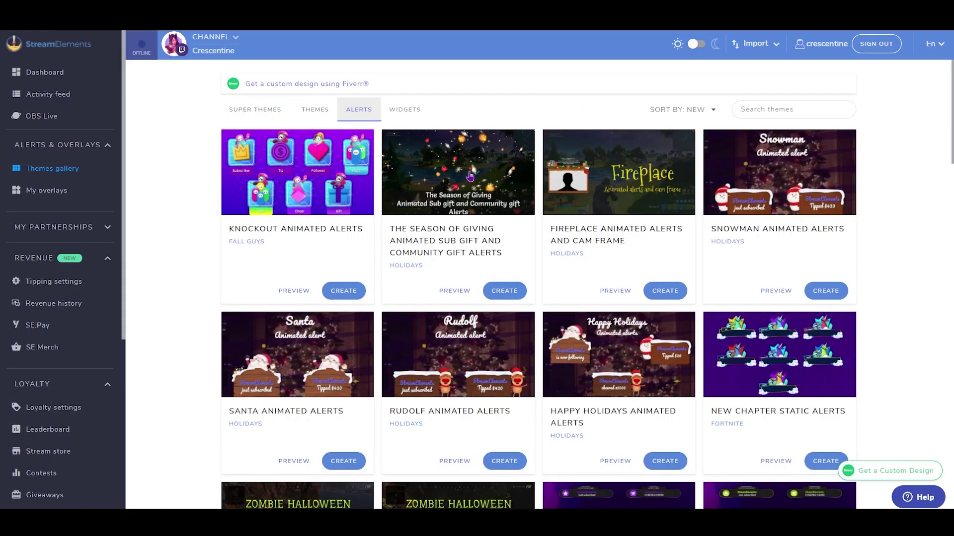
scroll(470, 176, "down", 10)
scroll(459, 185, "down", 6)
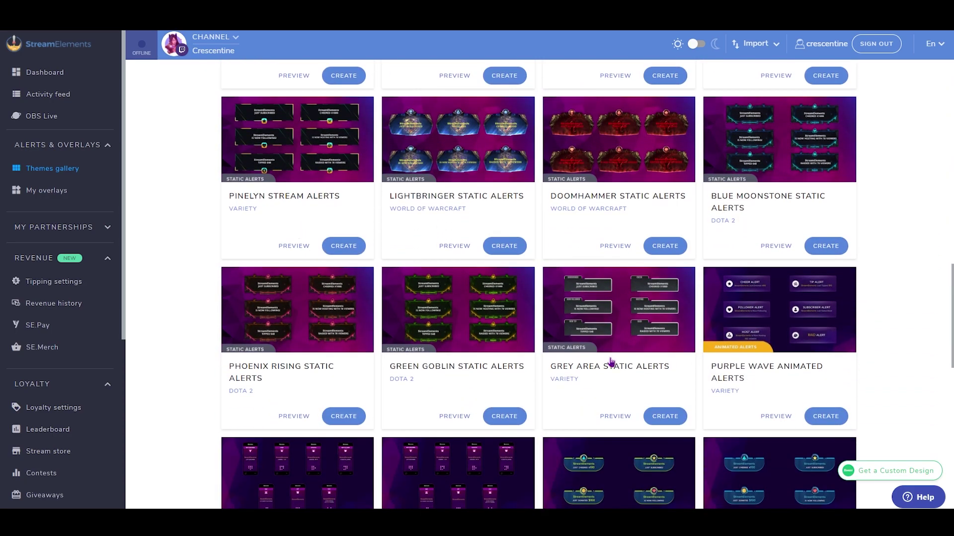
left_click(614, 416)
left_click(817, 226)
left_click(776, 416)
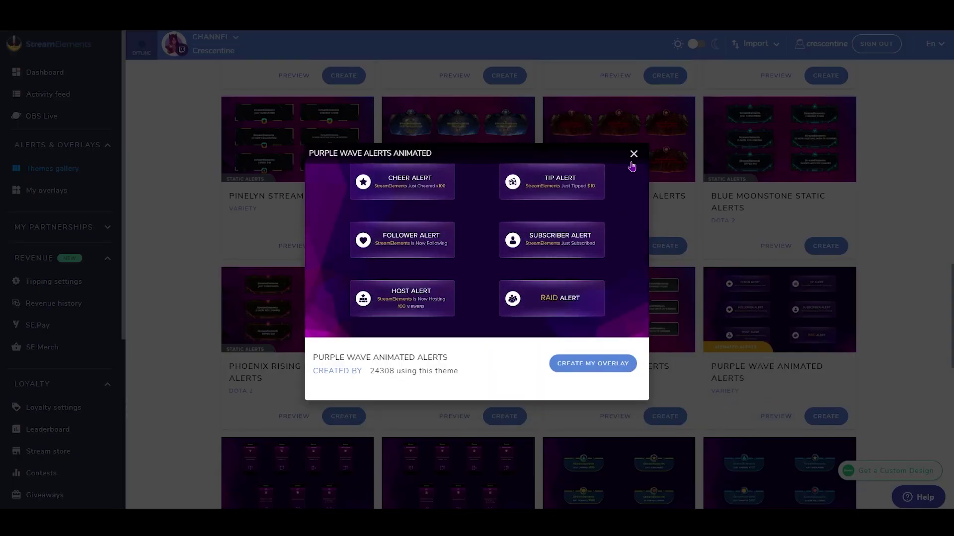
left_click(633, 153)
scroll(611, 308, "down", 11)
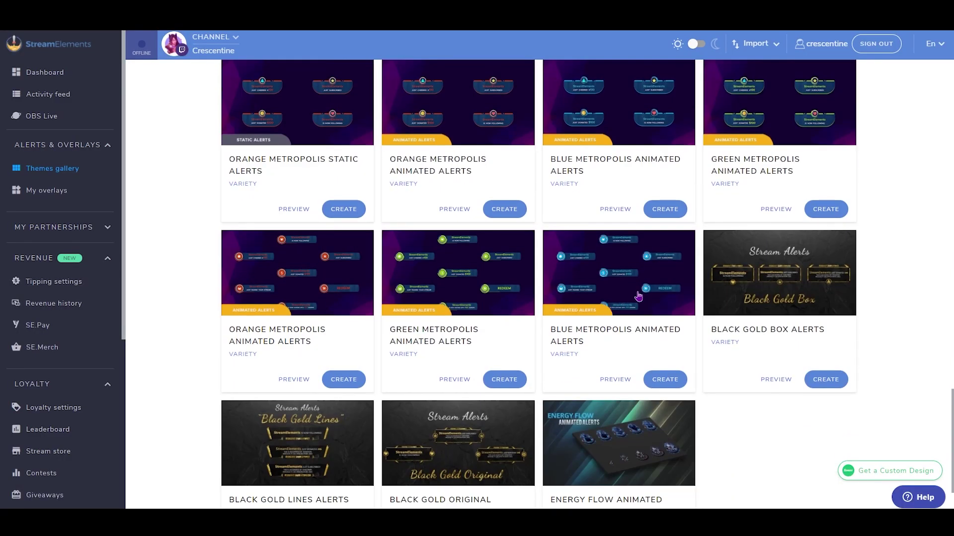
Step: Create the Grey Area Static Alerts theme in an existing overlay
scroll(727, 296, "up", 2)
scroll(727, 296, "up", 9)
left_click(667, 415)
left_click(511, 379)
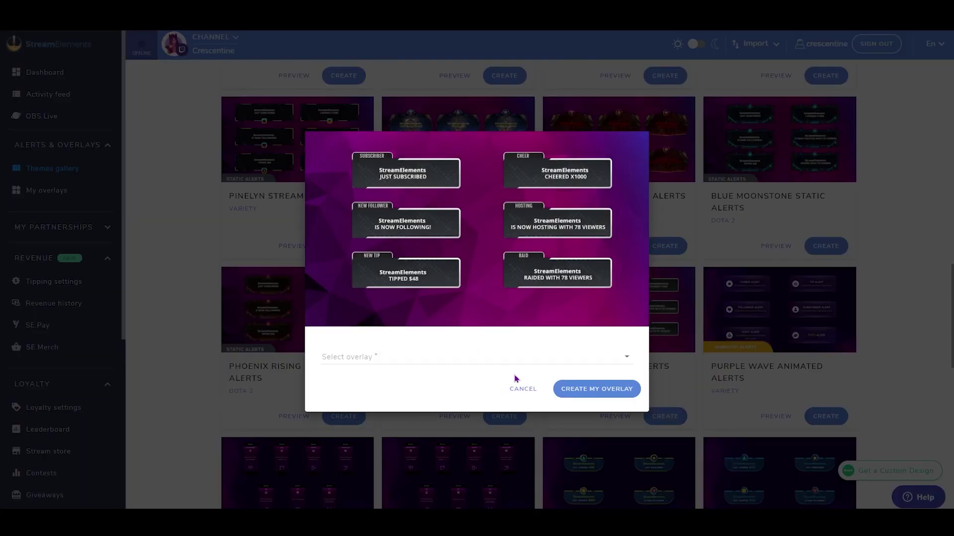
left_click(407, 357)
left_click(407, 374)
left_click(597, 389)
left_click(472, 306)
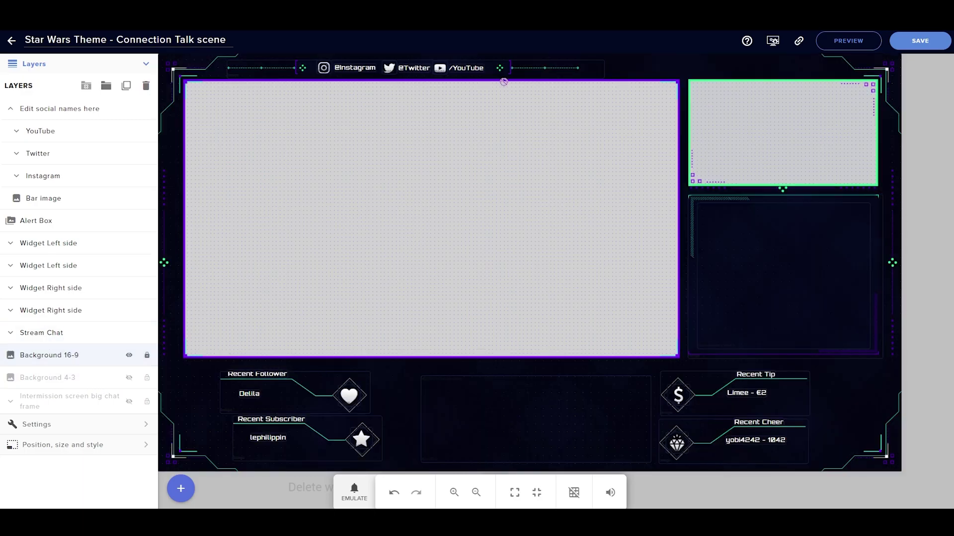
Step: Unlock the Background 16-9 layer in the Connection Talk scene and move it on the canvas
left_click(147, 355)
mouse_move(792, 136)
left_mouse_down()
mouse_move(792, 275)
mouse_move(800, 125)
left_mouse_up()
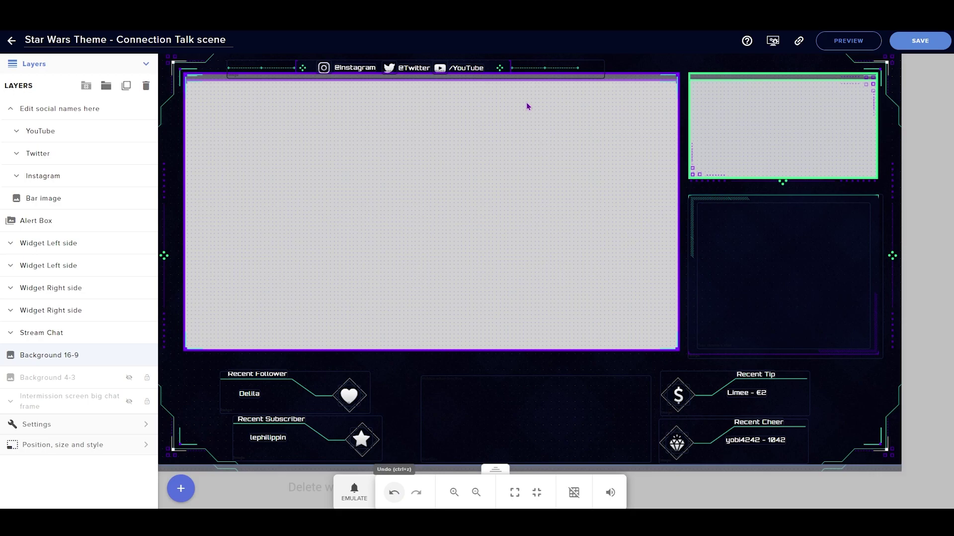
Step: Ungroup the "Edit social names here" layer along with its nested YouTube, Twitter and Instagram groups
left_click(360, 68)
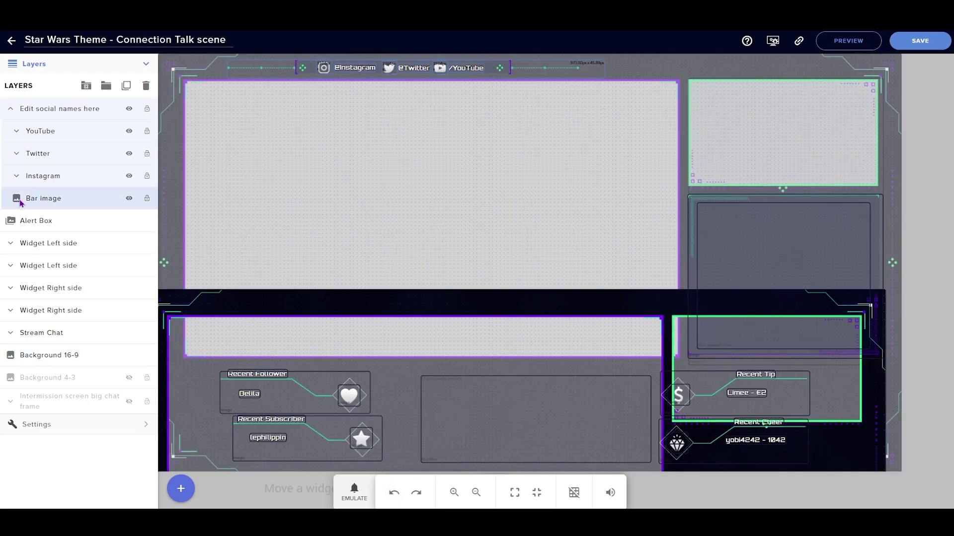
right_click(82, 109)
left_click(86, 86)
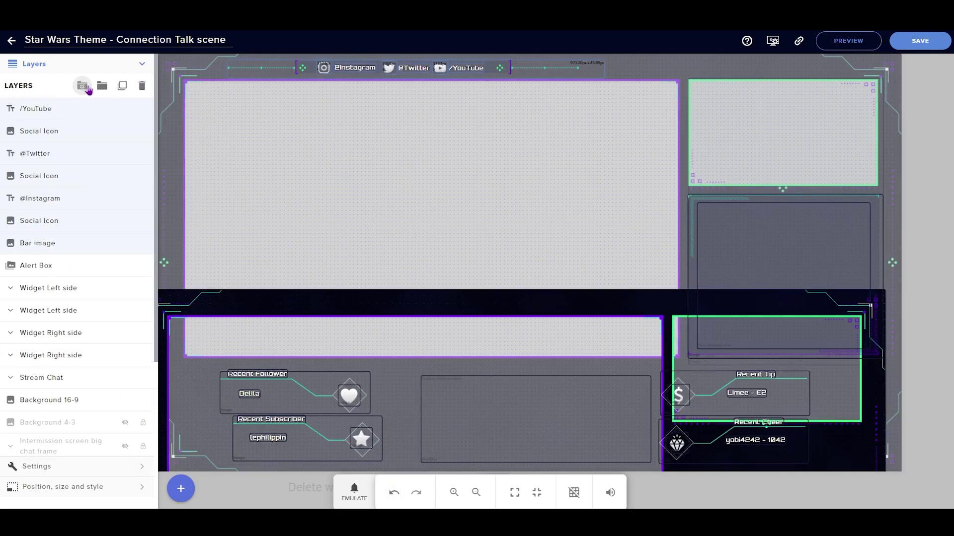
Step: Delete the YouTube, Twitter and Instagram text layers and their social icons, keeping only the bar image
left_click(148, 87)
left_click(74, 111)
left_click(143, 88)
left_click(72, 112)
left_click(145, 87)
left_click(70, 112)
left_click(145, 88)
key("Delete")
left_click(146, 86)
Step: Move the bar image along the top edge of the canvas towards the centre
left_click(394, 68)
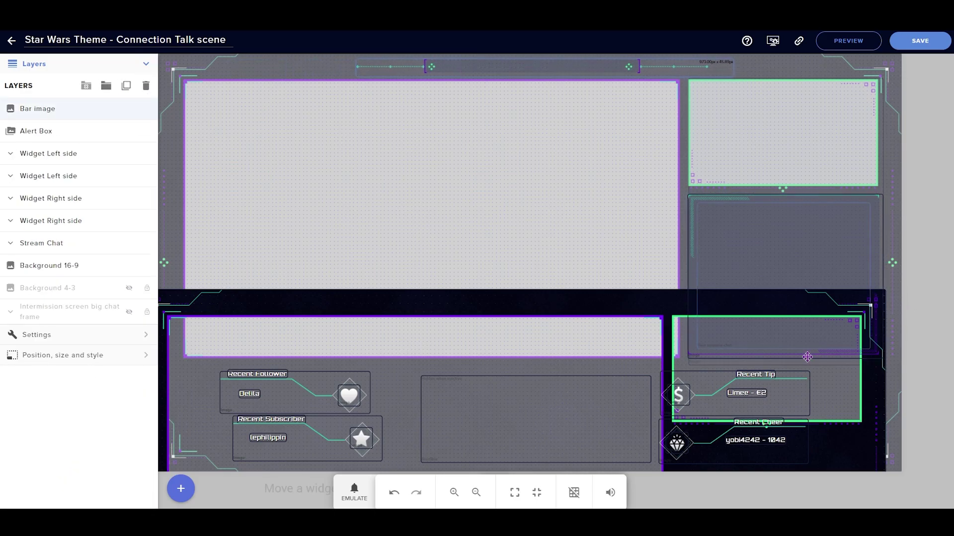
left_click_drag(758, 359, 620, 68)
Step: Toggle the visibility of the Background 4-3 and Background 16-9 layers to compare them, and delete Background 4-3
left_click(93, 305)
left_click(129, 288)
left_click(129, 265)
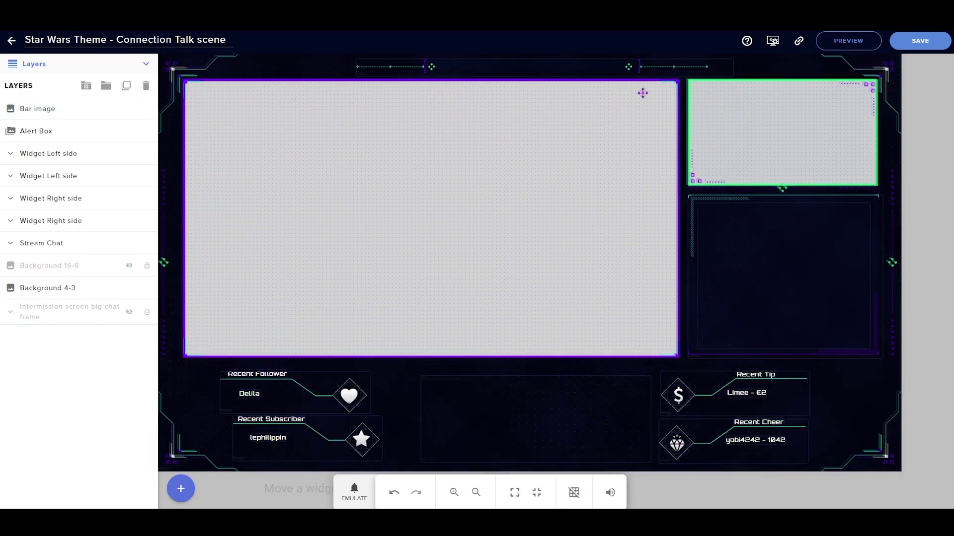
left_click(170, 172)
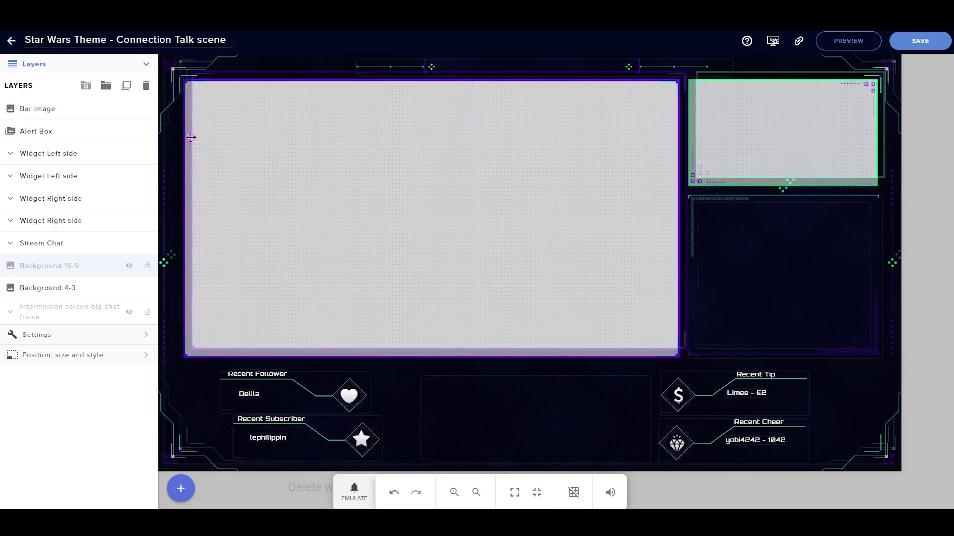
left_click_drag(184, 148, 208, 208)
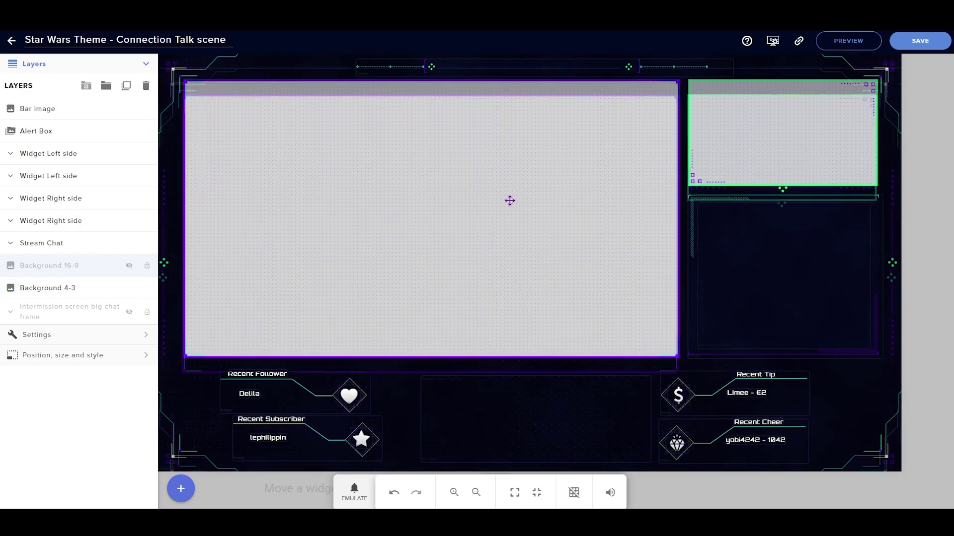
left_click(145, 85)
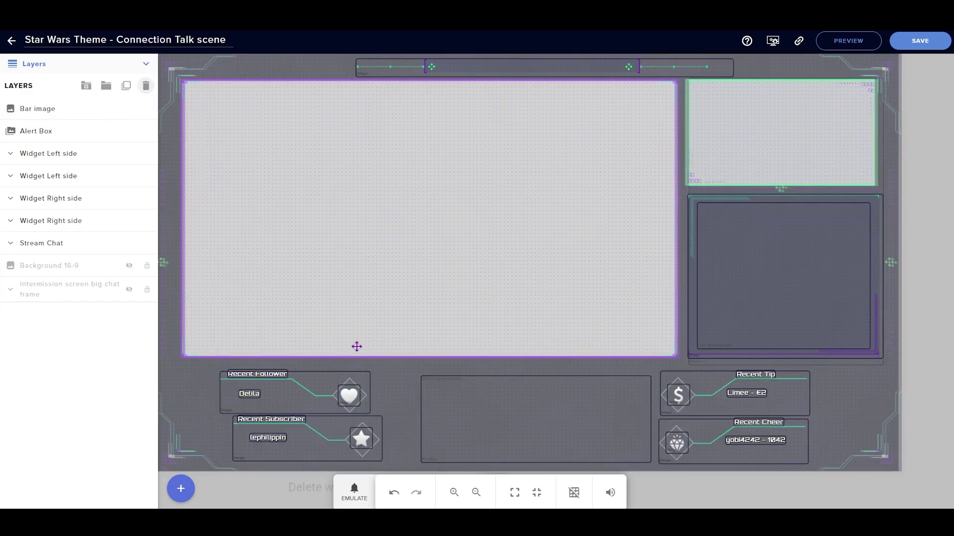
Step: Delete the Intermission screen big chat frame layer, and show Background 16-9 aligned with the canvas edges
left_click(129, 265)
left_click(129, 292)
left_click(32, 296)
mouse_move(167, 226)
left_mouse_down()
mouse_move(192, 452)
mouse_move(164, 253)
mouse_move(168, 309)
mouse_move(164, 226)
mouse_move(183, 223)
left_mouse_up()
left_click(62, 289)
left_click(145, 86)
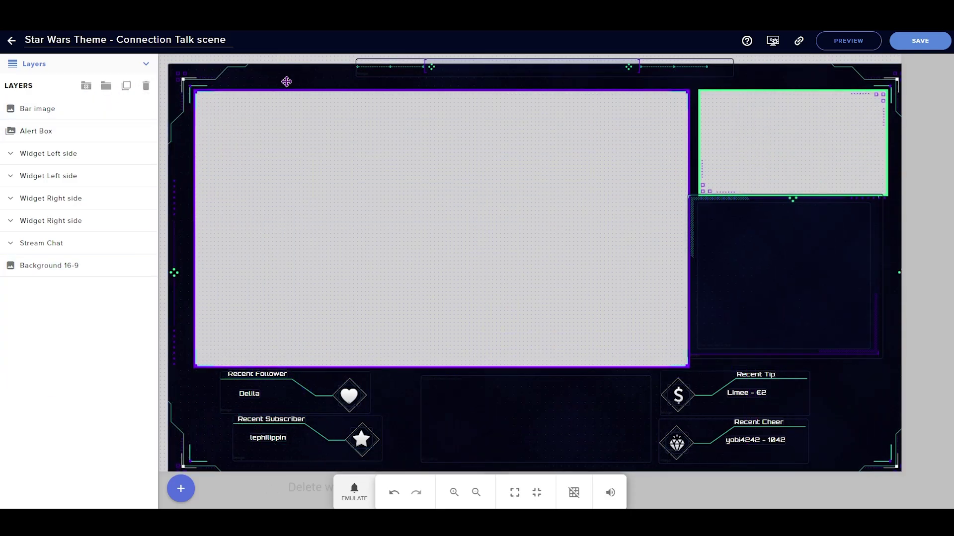
left_click_drag(287, 81, 276, 72)
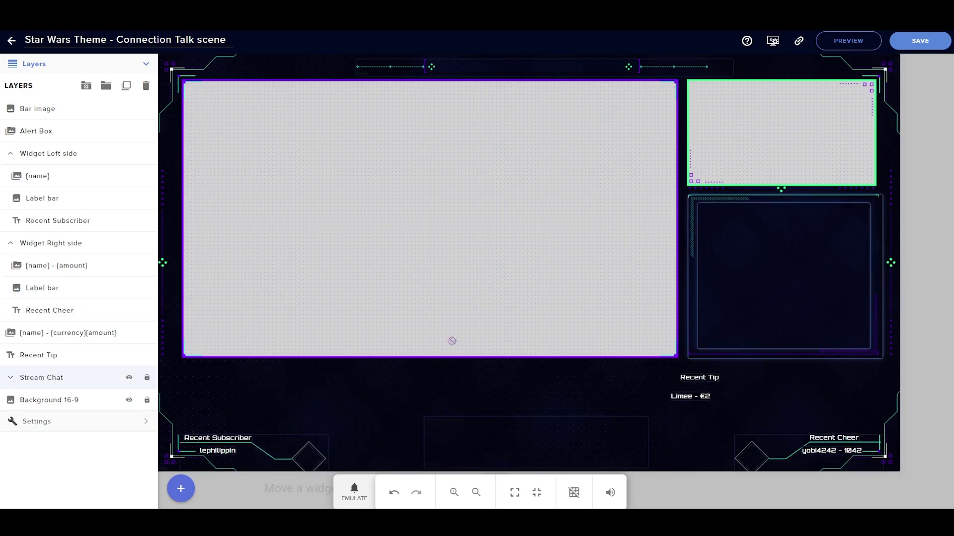
left_click(85, 400)
left_click_drag(900, 472, 899, 75)
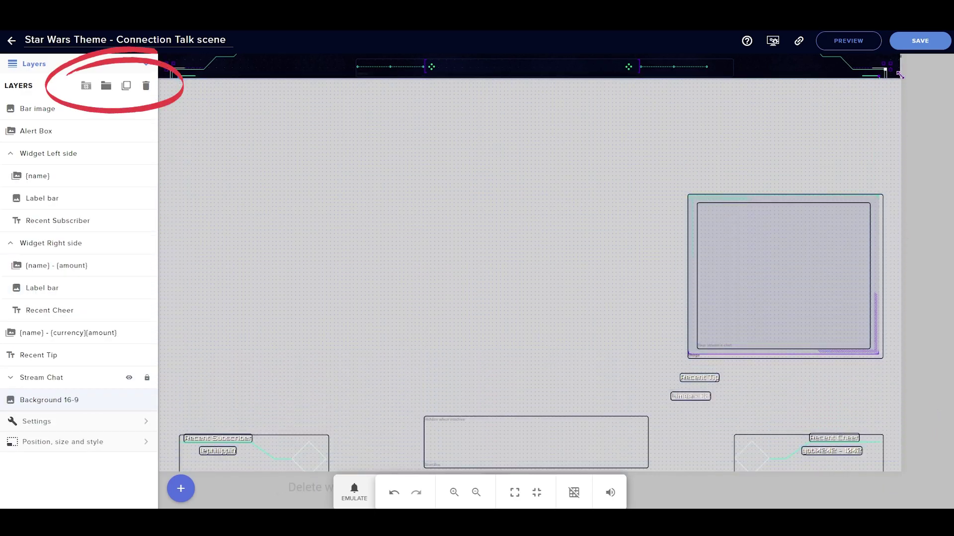
left_click(394, 492)
Step: Duplicate the Background 16-9 layer and crop the copy to a thin strip along the canvas's top edge
left_click(127, 86)
left_click(434, 287)
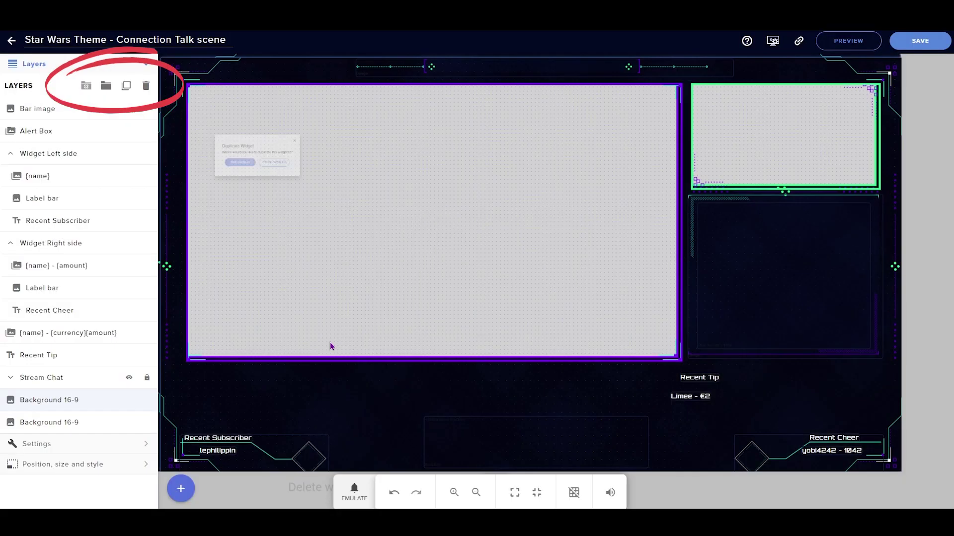
mouse_move(165, 59)
left_mouse_down()
mouse_move(153, 65)
mouse_move(153, 55)
left_mouse_up()
left_click_drag(900, 58, 900, 112)
left_click_drag(411, 117, 426, 66)
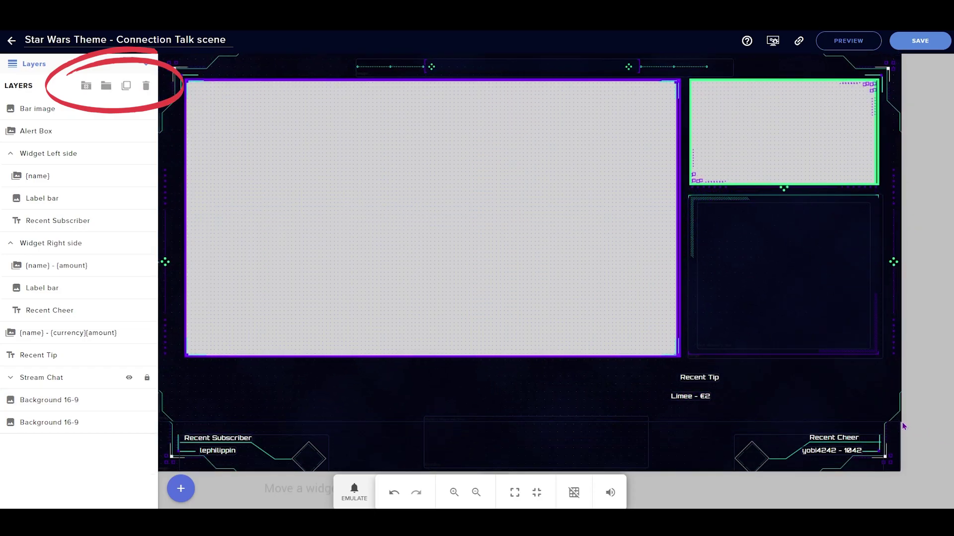
left_click_drag(903, 423, 902, 79)
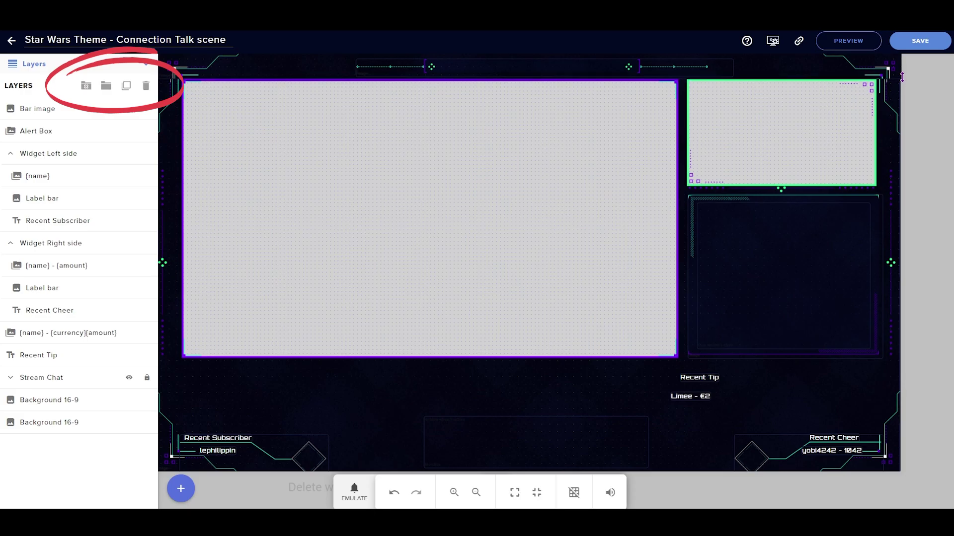
Step: Reposition the other Background 16-9 layer and crop it to a thin strip along the canvas's bottom edge
left_click(573, 213)
left_click_drag(330, 182, 360, 187)
left_click_drag(203, 123, 179, 143)
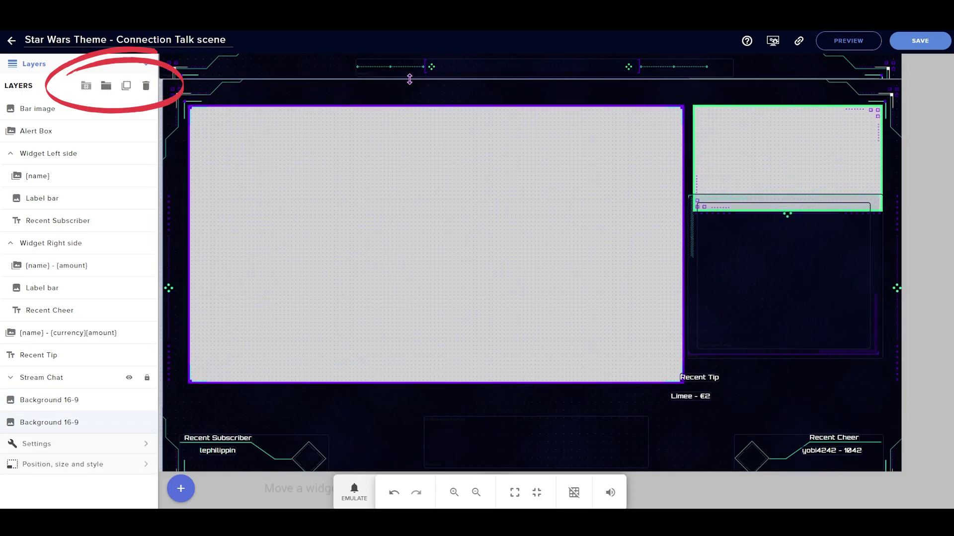
mouse_move(409, 80)
left_mouse_down()
mouse_move(398, 257)
mouse_move(417, 69)
mouse_move(410, 75)
left_mouse_up()
left_click(387, 115)
left_click(387, 114)
left_click_drag(807, 83, 683, 152)
left_click_drag(533, 169, 592, 454)
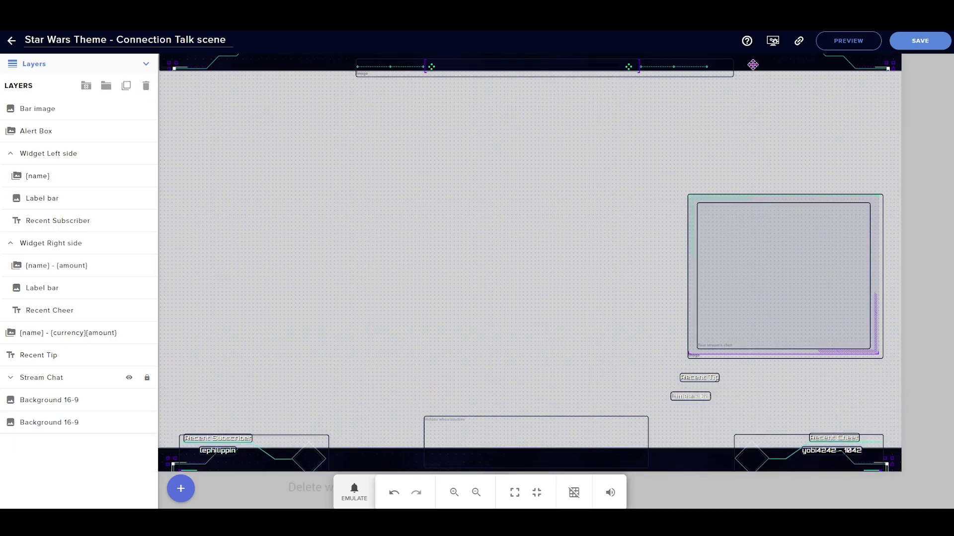
Step: Adjust the height of the top background strip and move the bar image slightly up onto it
left_click(753, 65)
mouse_move(743, 71)
left_mouse_down()
mouse_move(743, 85)
mouse_move(743, 74)
left_mouse_up()
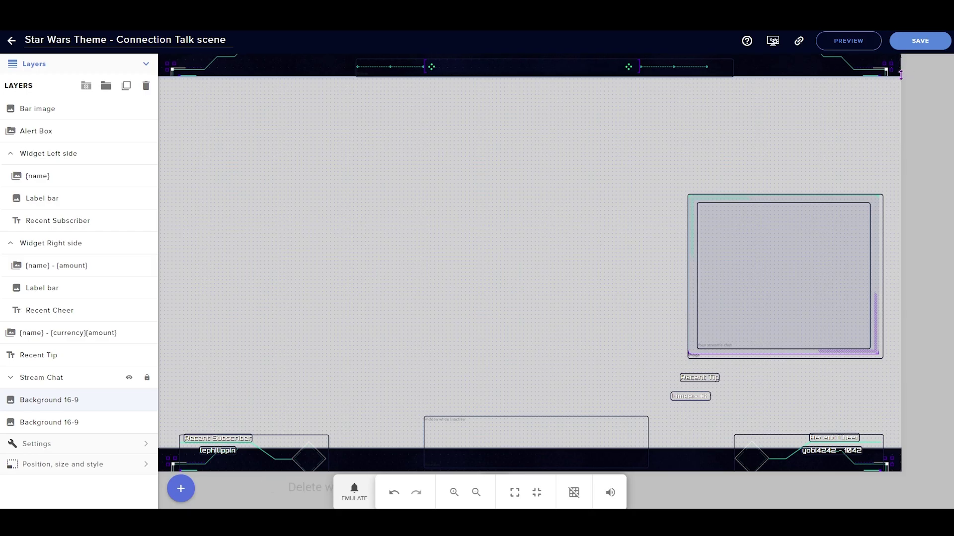
left_click_drag(603, 63, 608, 59)
Step: Move the Recent Cheer widget inward onto the bottom strip, and ungroup the right and left side widgets
left_click(680, 459)
left_click_drag(874, 441, 838, 457)
left_click(85, 86)
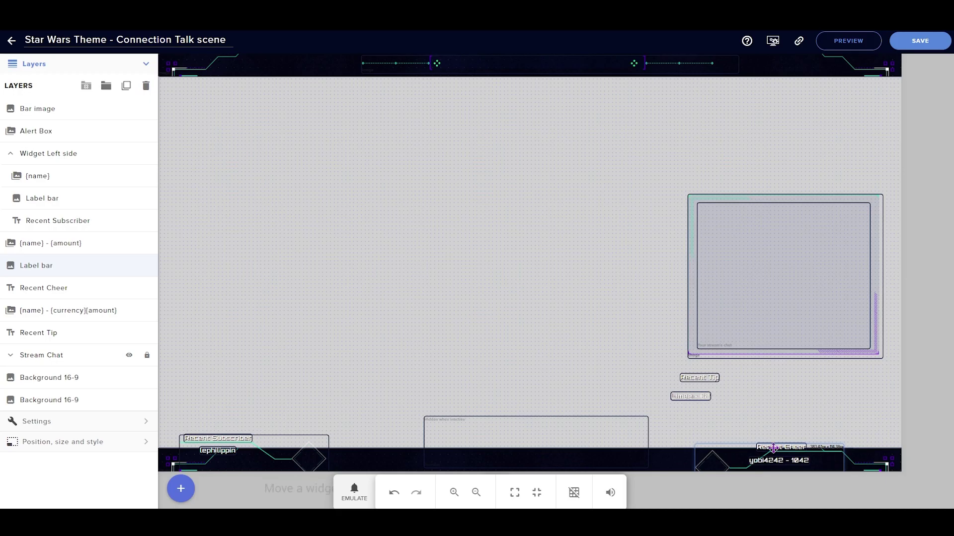
left_click(48, 153)
left_click(86, 85)
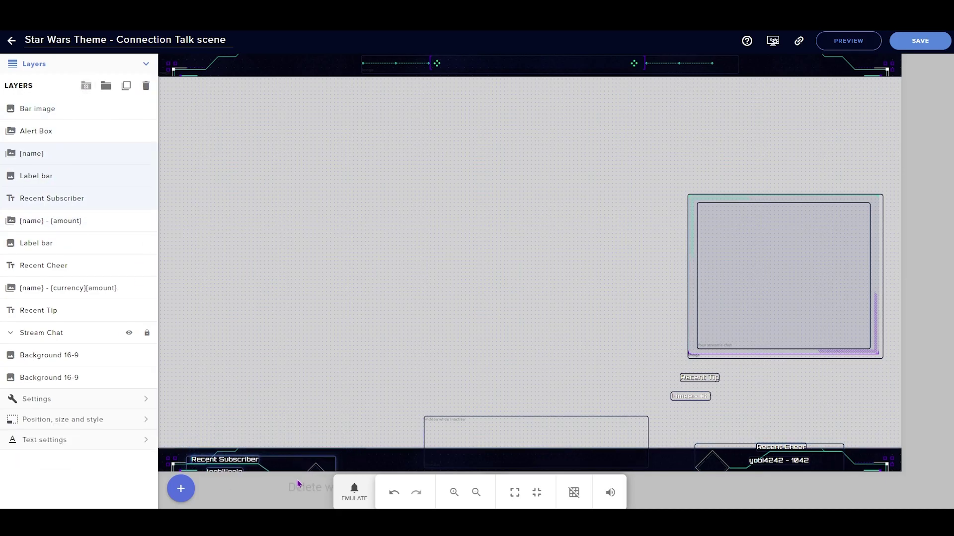
Step: Move the Recent Subscriber title and name label above the bottom strip, and place their label bar on the strip
left_click_drag(303, 471, 329, 467)
left_click(375, 417)
left_click_drag(279, 447, 271, 392)
left_click_drag(263, 462, 261, 426)
left_click(394, 492)
left_click_drag(256, 459, 289, 410)
left_click_drag(367, 453, 297, 459)
Step: Lock the two label bars and move the Recent Cheer title and its name-and-amount label above the bottom strip
left_click(147, 175)
left_click(147, 243)
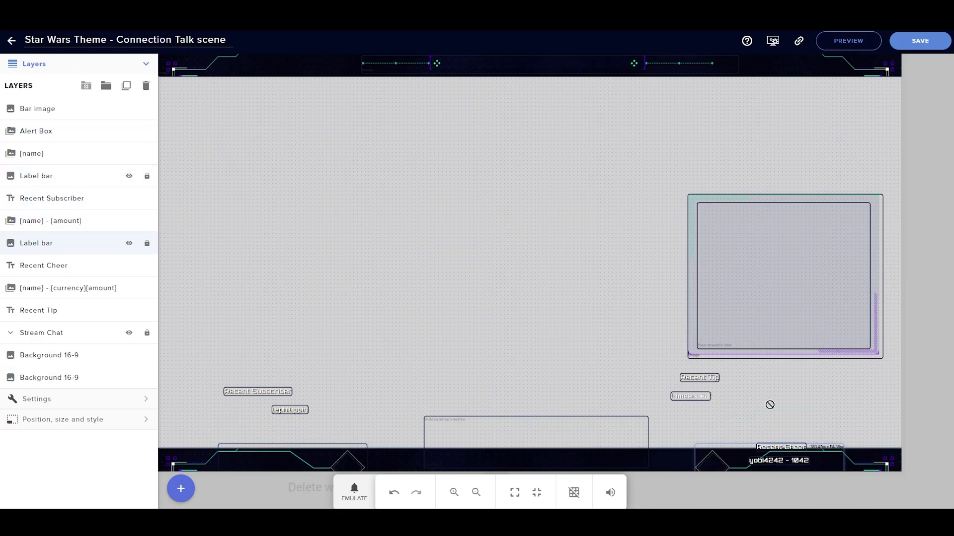
left_click_drag(785, 462, 779, 400)
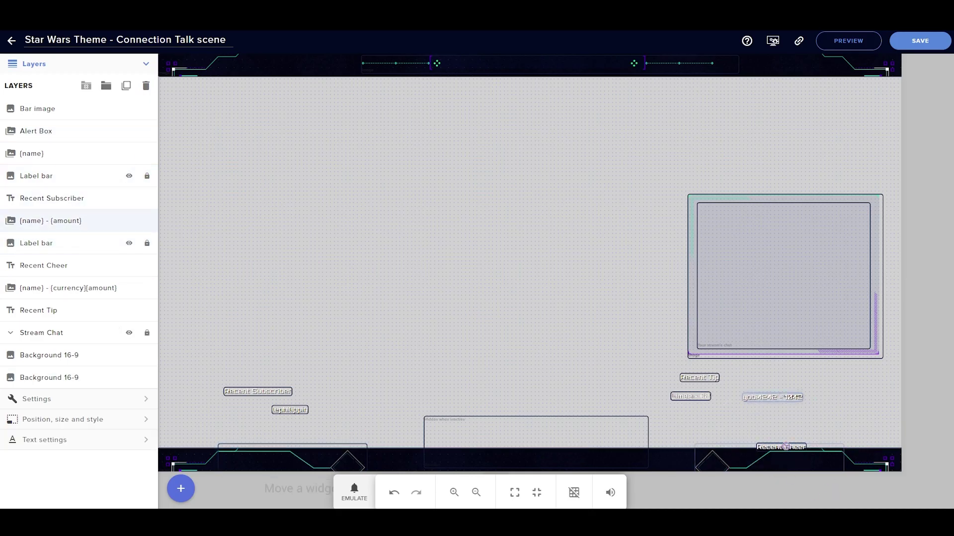
left_click(148, 244)
left_click(131, 273)
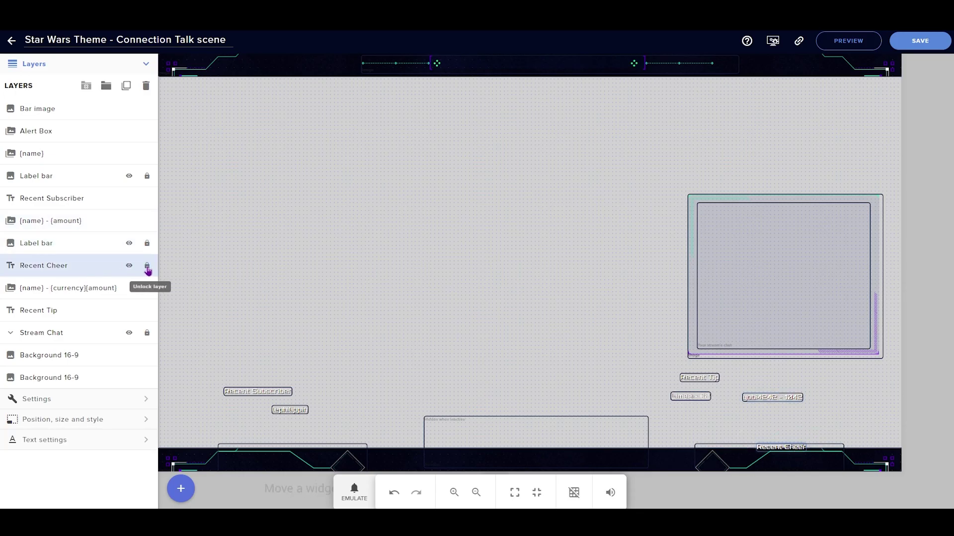
left_click(147, 243)
left_click_drag(785, 464, 785, 471)
left_click_drag(792, 446, 817, 397)
left_click(800, 447)
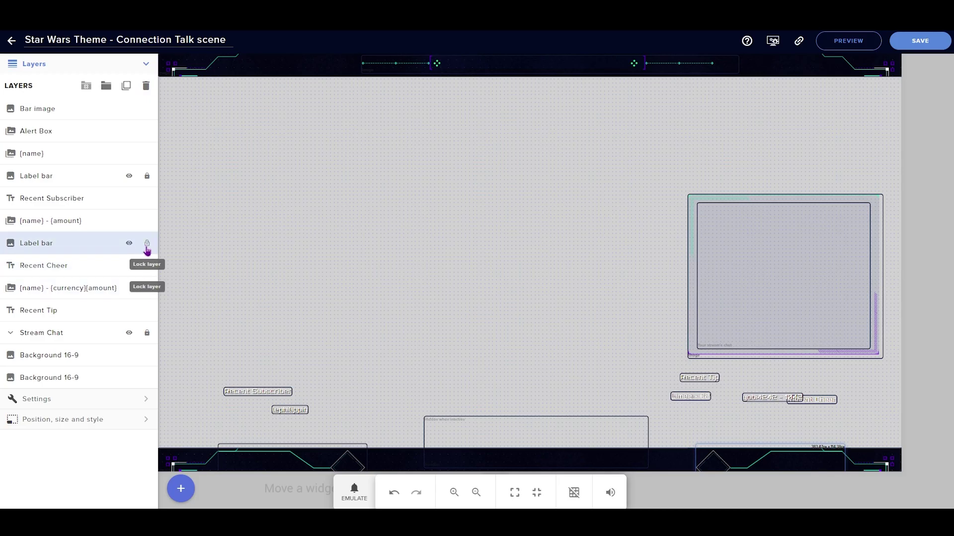
Step: Move the stream chat frame to the canvas's upper right corner and lock it, with the alert box placed directly below
left_click_drag(538, 434, 482, 317)
left_click_drag(820, 280, 825, 191)
left_click(147, 332)
left_click_drag(509, 309, 816, 282)
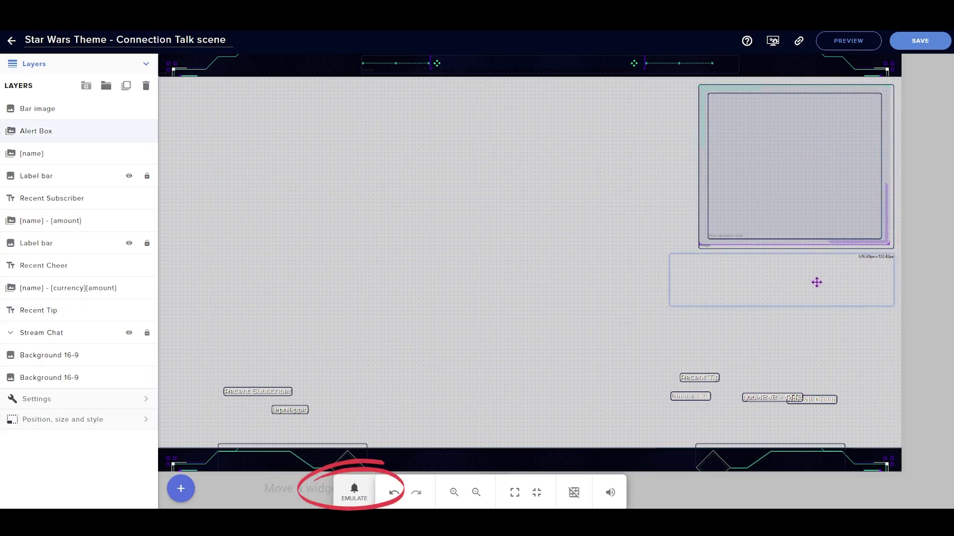
Step: Unlock the Stream Chat layer and emulate a follower event to preview the alert box content
left_click(148, 333)
left_click(354, 492)
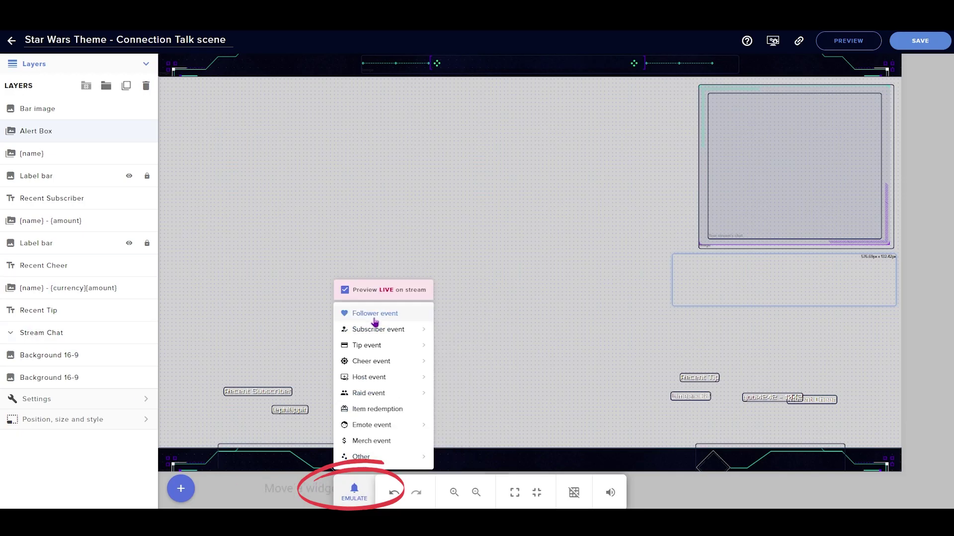
left_click(374, 313)
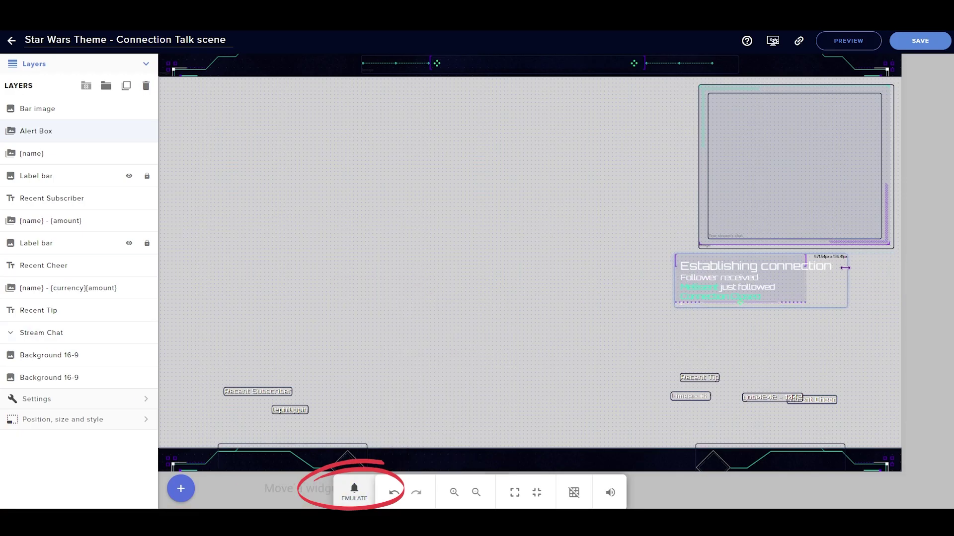
Step: Resize the alert box to about 504 by 228 px, test it with emulated follower and subscriber events, and place it directly below the chat frame
left_click_drag(815, 281, 906, 343)
left_click_drag(799, 307, 569, 300)
left_click(355, 491)
left_click(375, 313)
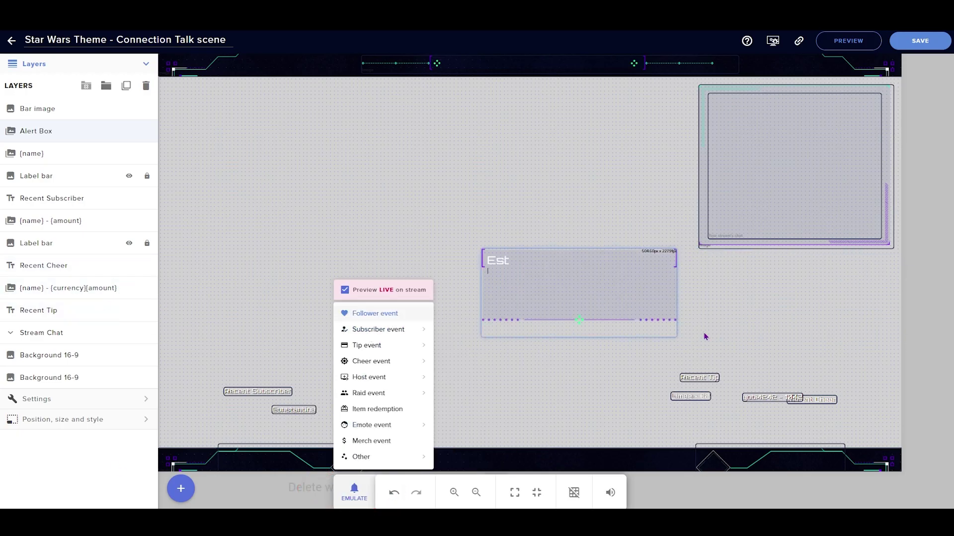
left_click(816, 324)
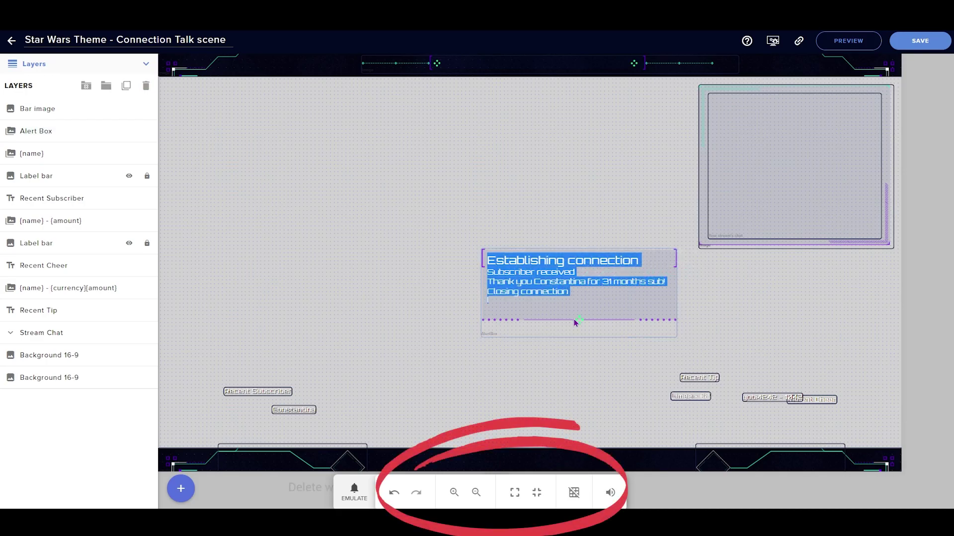
left_click_drag(609, 338, 857, 335)
Step: Move the Recent Subscriber, Recent Tip and Recent Cheer titles with their name labels onto the bottom strip
left_click_drag(258, 391, 263, 460)
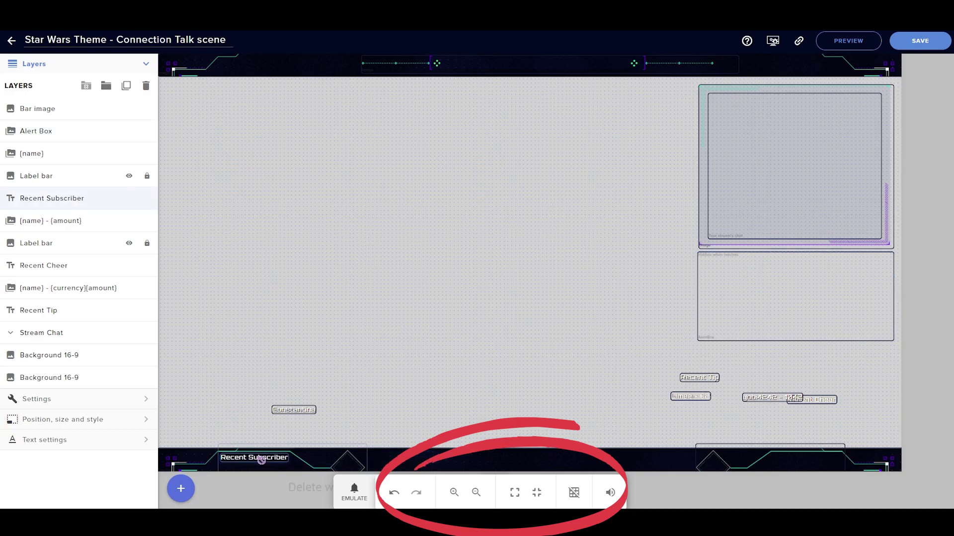
left_click_drag(293, 410, 258, 467)
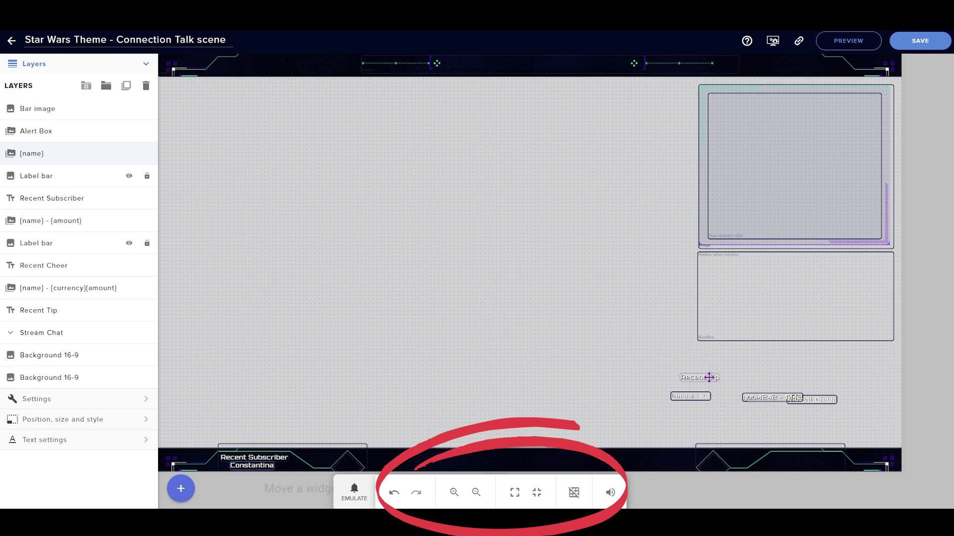
left_click_drag(709, 377, 421, 455)
left_click_drag(691, 395, 414, 465)
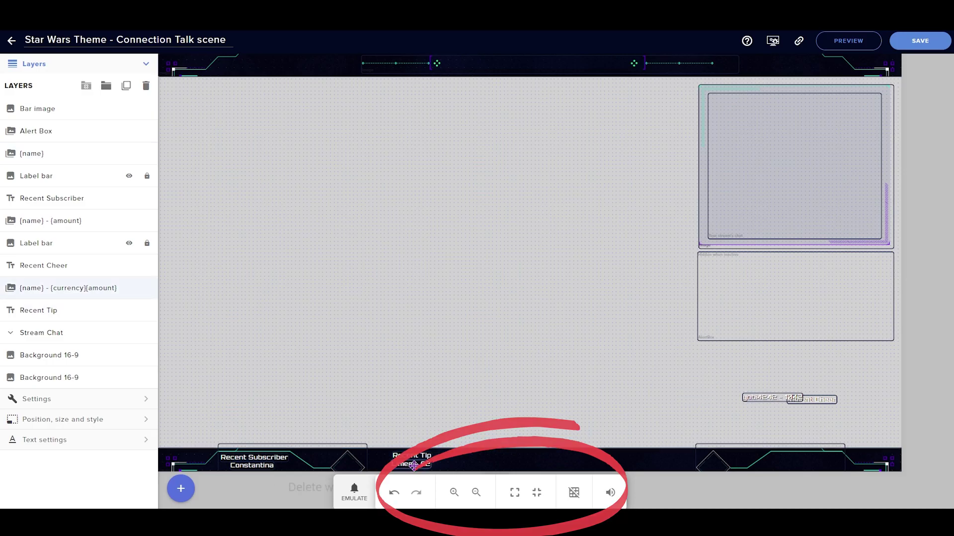
left_click_drag(785, 397, 658, 454)
left_click_drag(410, 455, 536, 463)
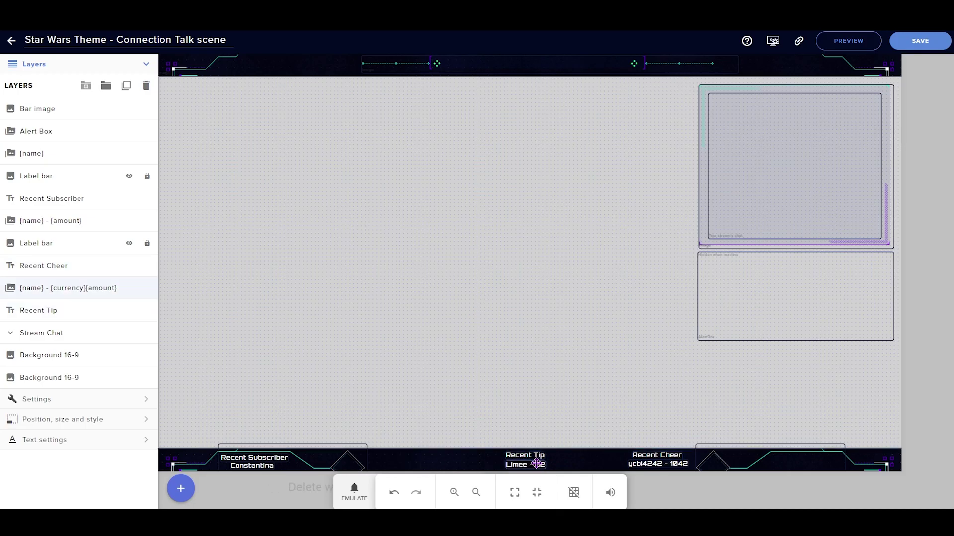
Step: Shift the Recent Cheer title and the Recent Subscriber title and name toward the strip's middle, and unlock the left label bar
left_click_drag(656, 455, 604, 455)
left_click(348, 456)
left_click(146, 176)
left_click_drag(233, 469, 387, 458)
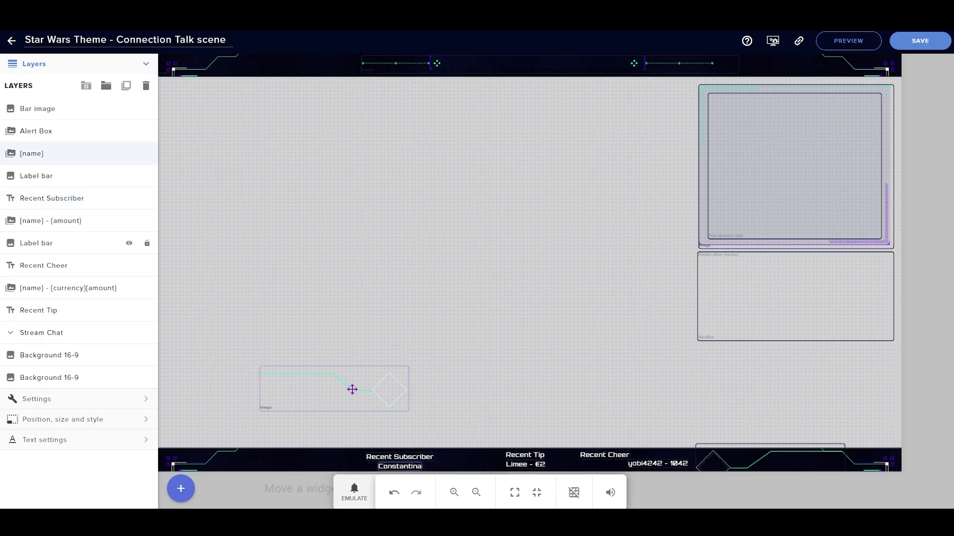
Step: Move the two label bars outward to the ends of the bottom strip and lock both
left_click_drag(356, 394, 245, 467)
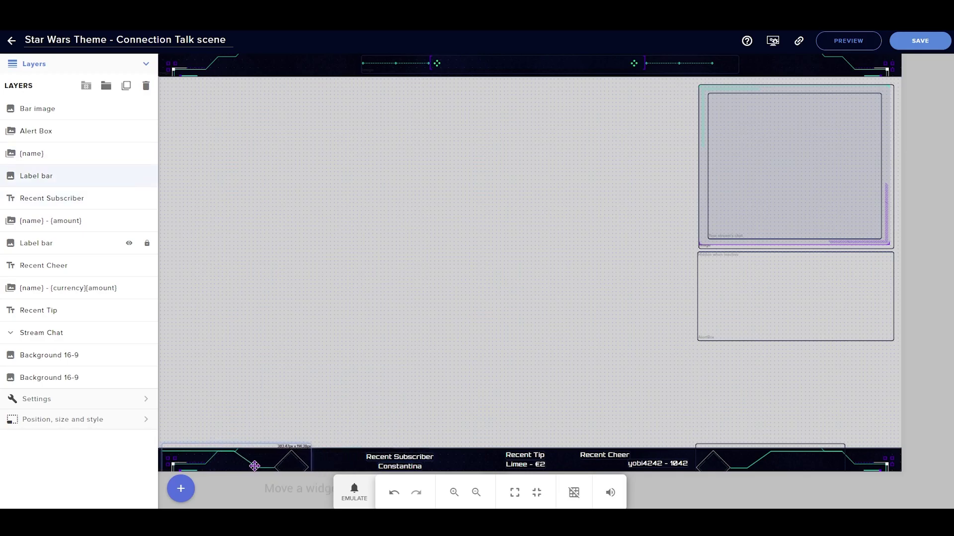
left_click(161, 458)
left_click(159, 458)
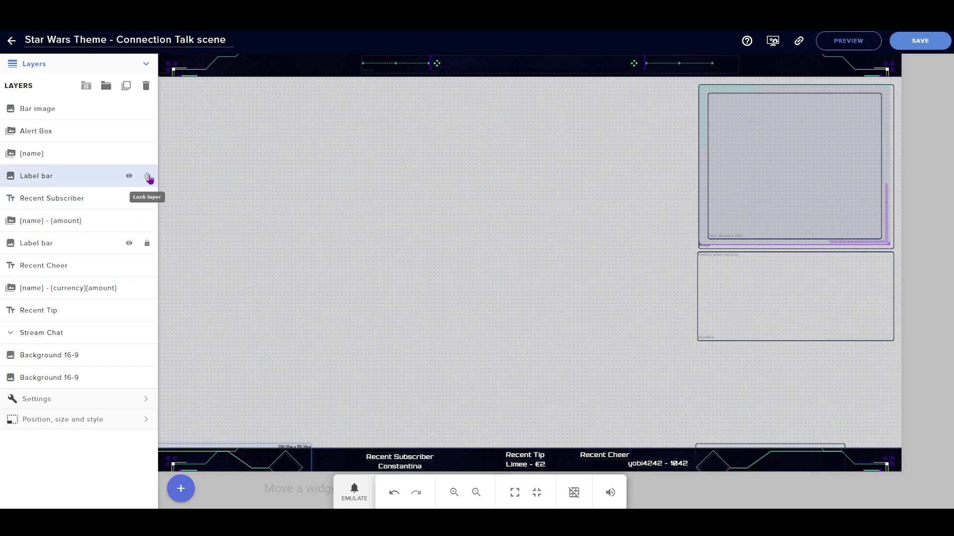
left_click_drag(758, 459, 815, 460)
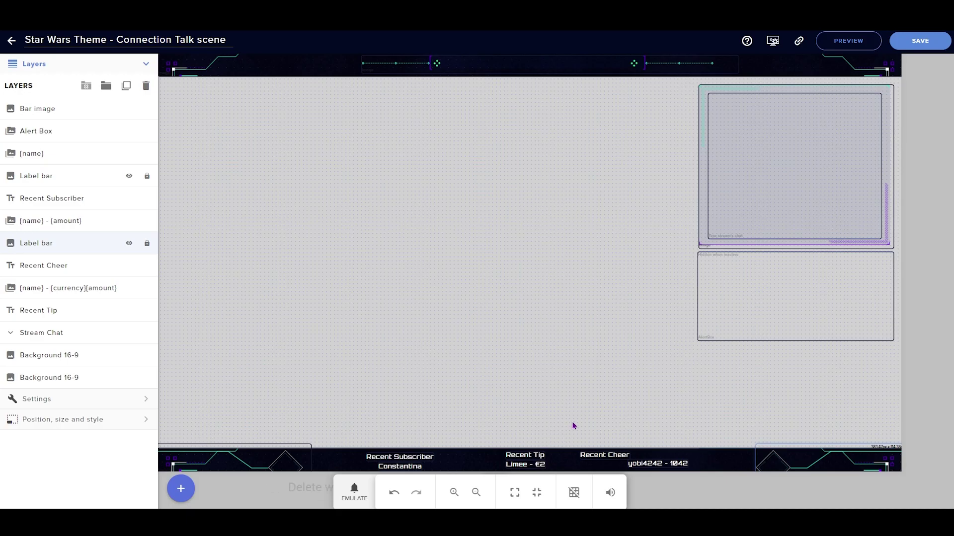
Step: Line up the Recent Subscriber and Recent Tip titles with their labels side by side next to the left label bar
left_click_drag(388, 456, 353, 466)
left_click_drag(527, 454, 423, 464)
left_click(430, 454)
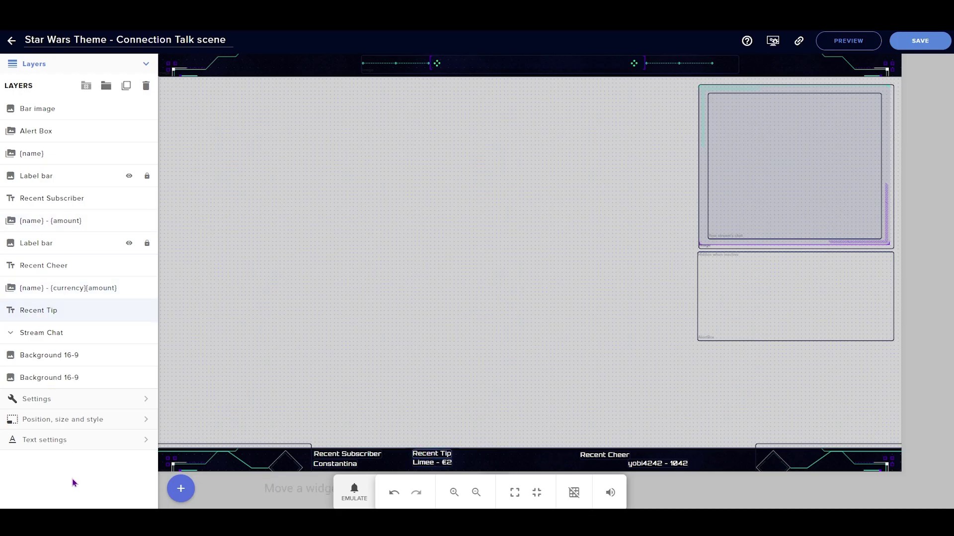
Step: Change the Recent Tip title's message to "Latest Gift" and widen its text box to show the full title
left_click(143, 447)
left_click(85, 90)
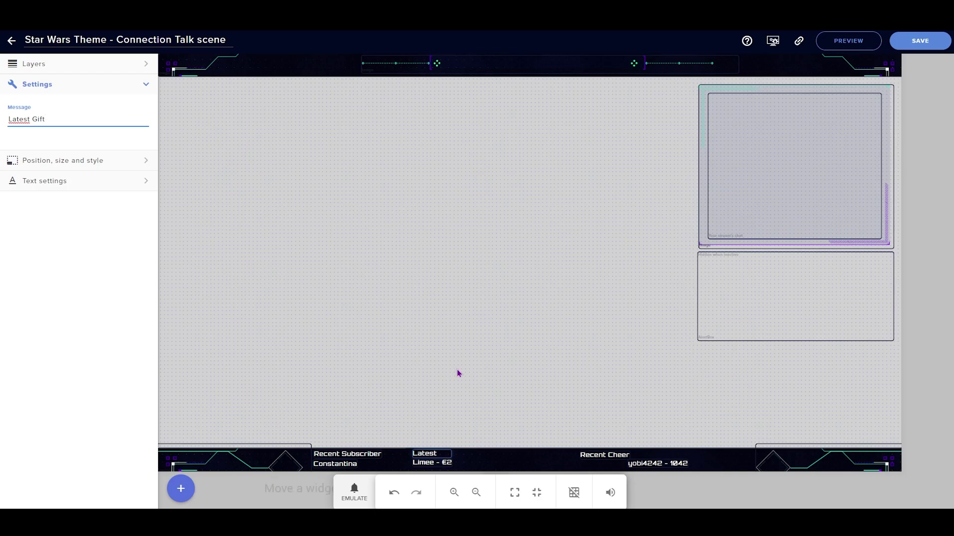
left_click(440, 466)
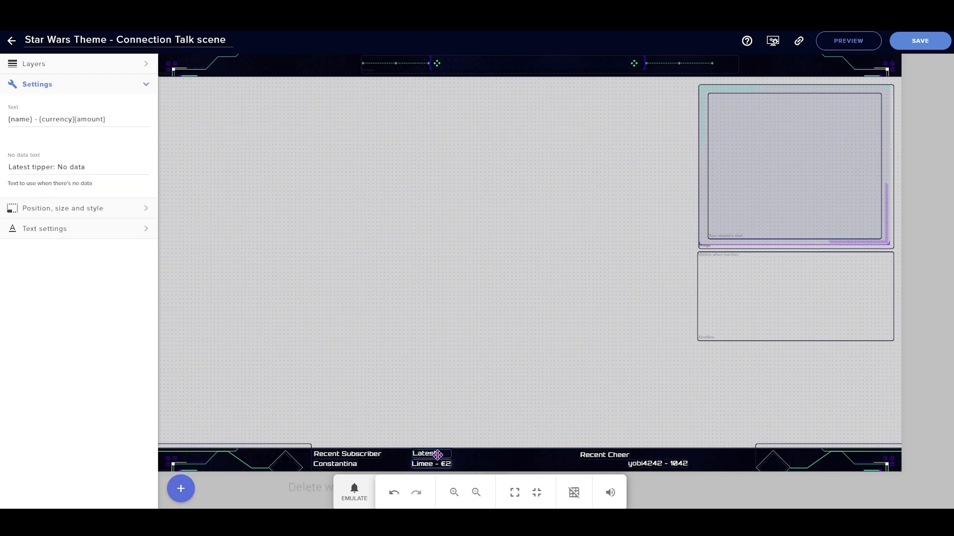
left_click(437, 455)
Step: Align the Recent Cheer title above its name-and-amount label and change its message to "Top Cheer"
left_click(616, 456)
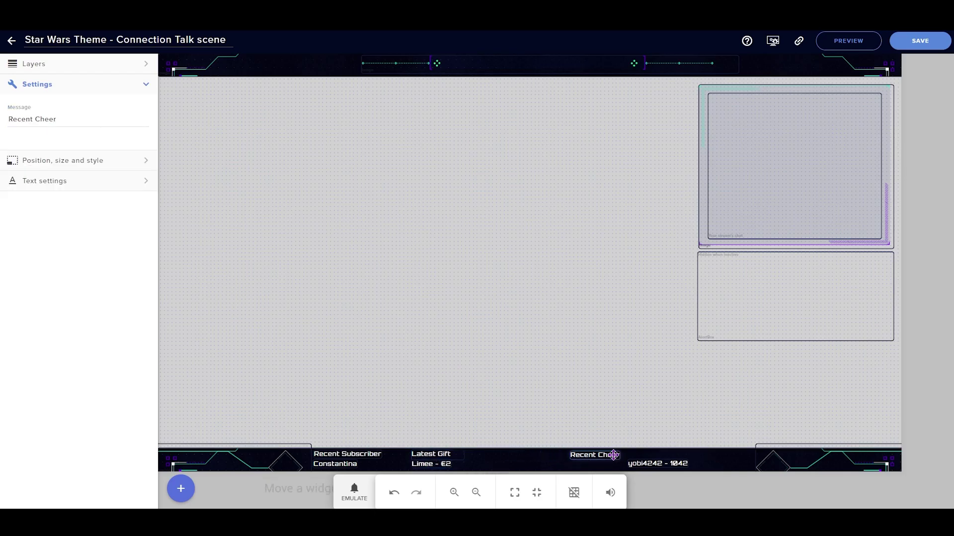
left_click(655, 466)
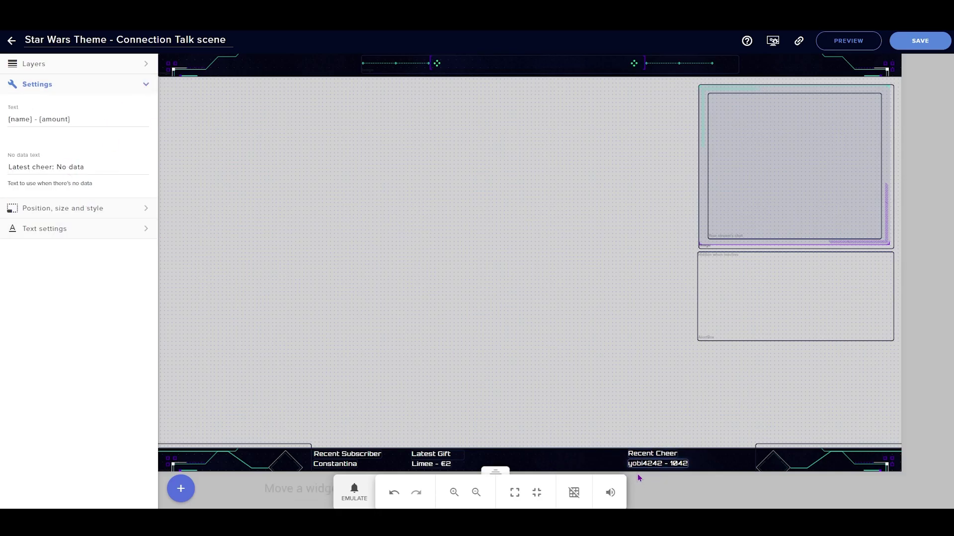
left_click(634, 455)
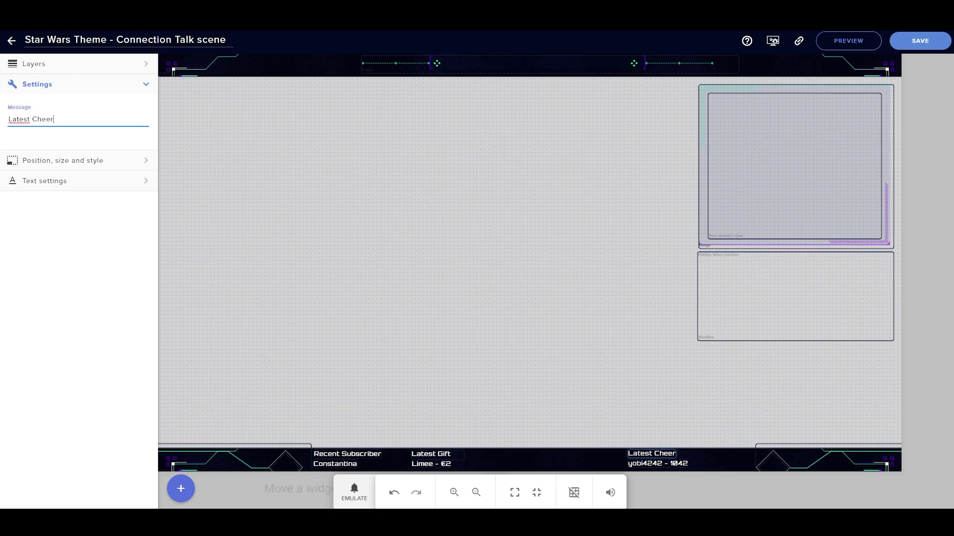
left_click(657, 466)
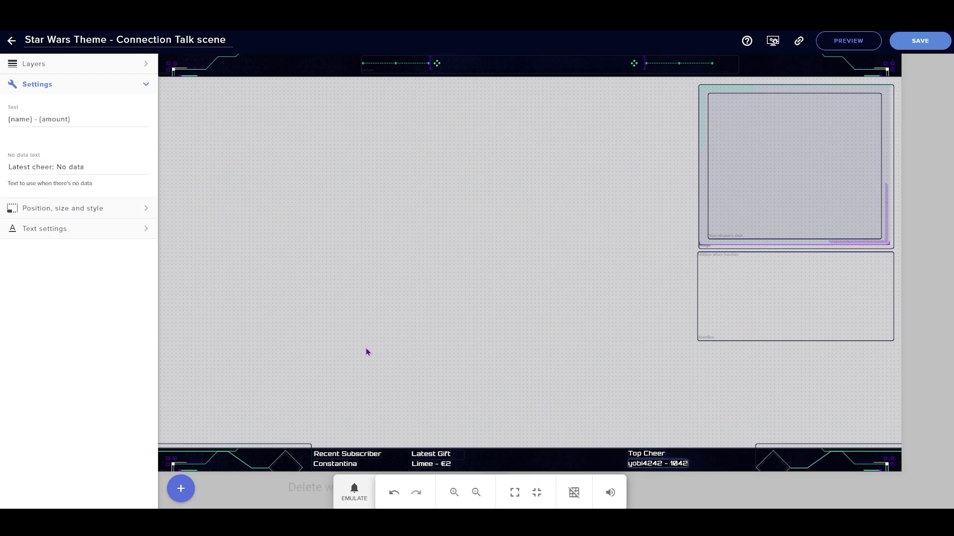
Step: Examine the font, size and line height of the cheer name-and-amount label
left_click(98, 208)
left_click(93, 352)
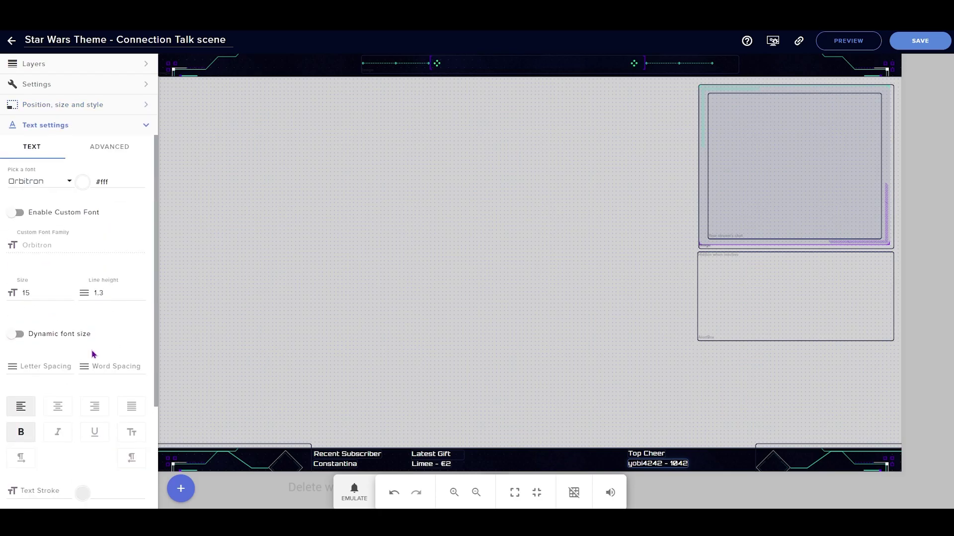
left_click(137, 70)
Step: Add a Top tipper label from the tips labels and set its period to Last 30 days top tipper
left_click(181, 488)
mouse_move(239, 340)
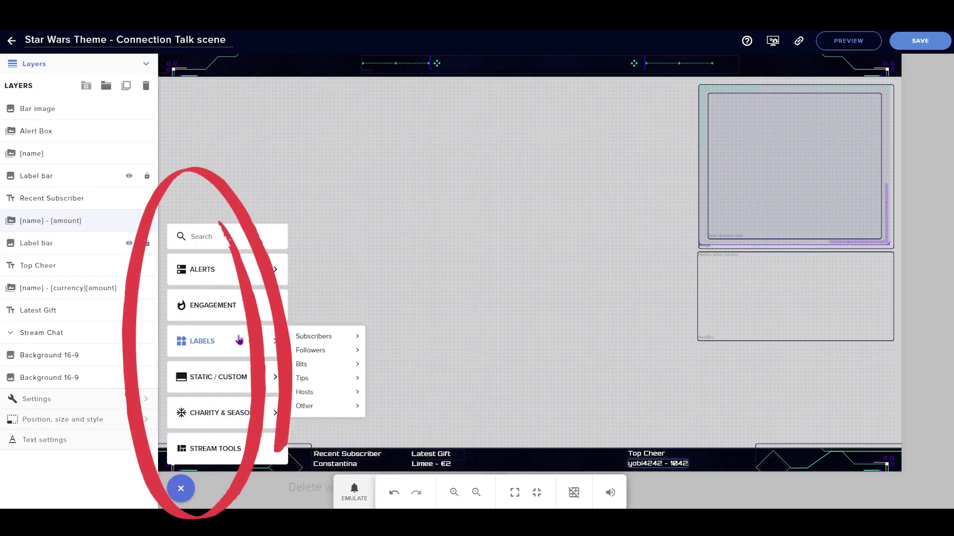
mouse_move(331, 337)
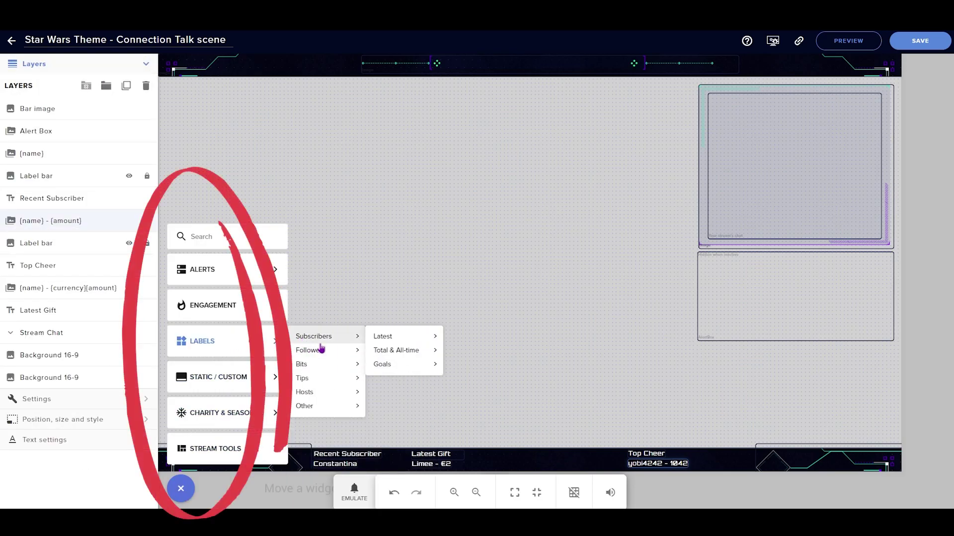
mouse_move(328, 378)
mouse_move(418, 386)
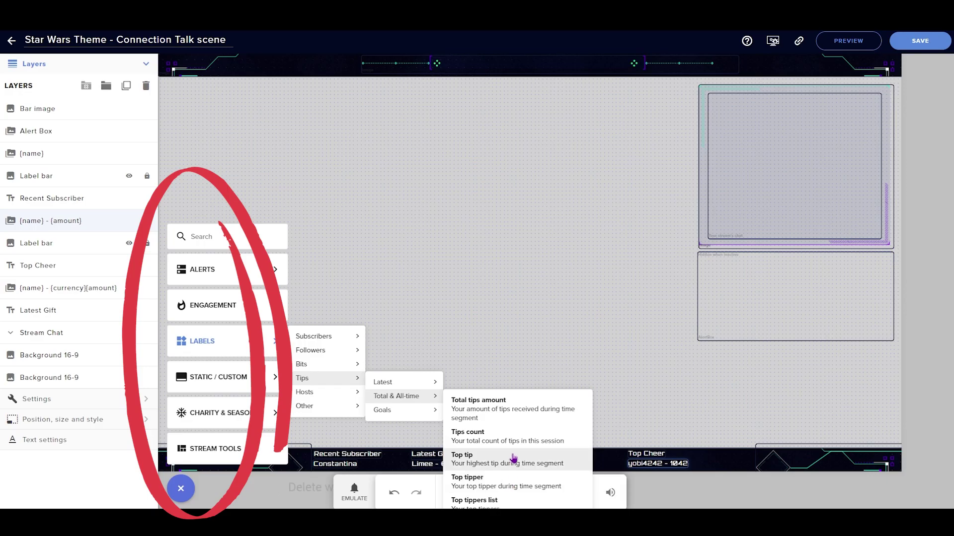
left_click(515, 484)
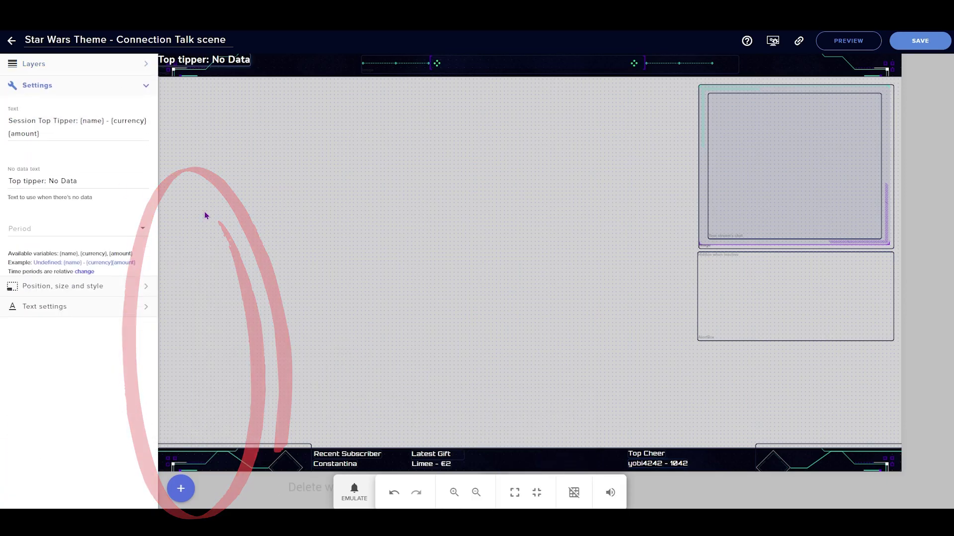
left_click(139, 221)
left_click(60, 277)
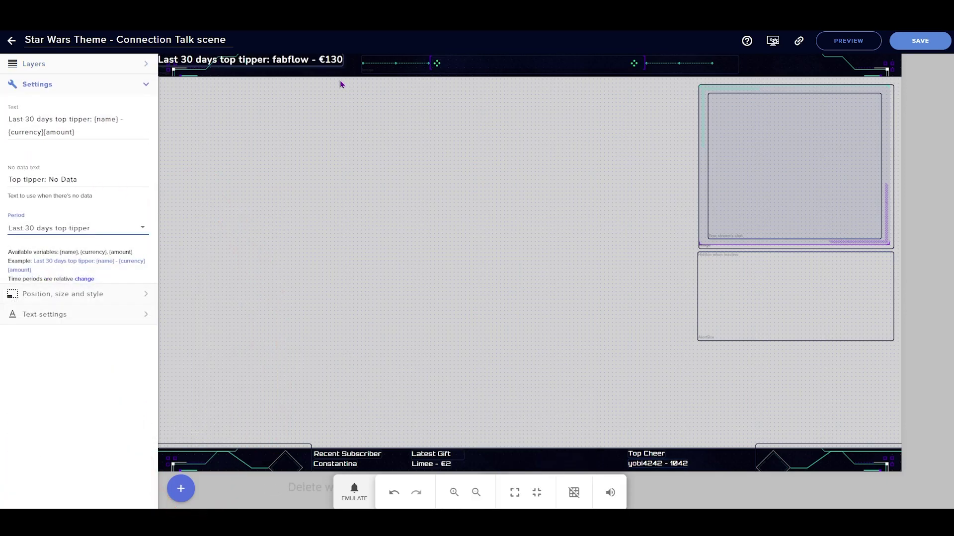
Step: Set the top tipper label's font to Orbitron at size 15 and move it onto the bottom strip
left_click_drag(294, 64, 553, 396)
left_click(75, 315)
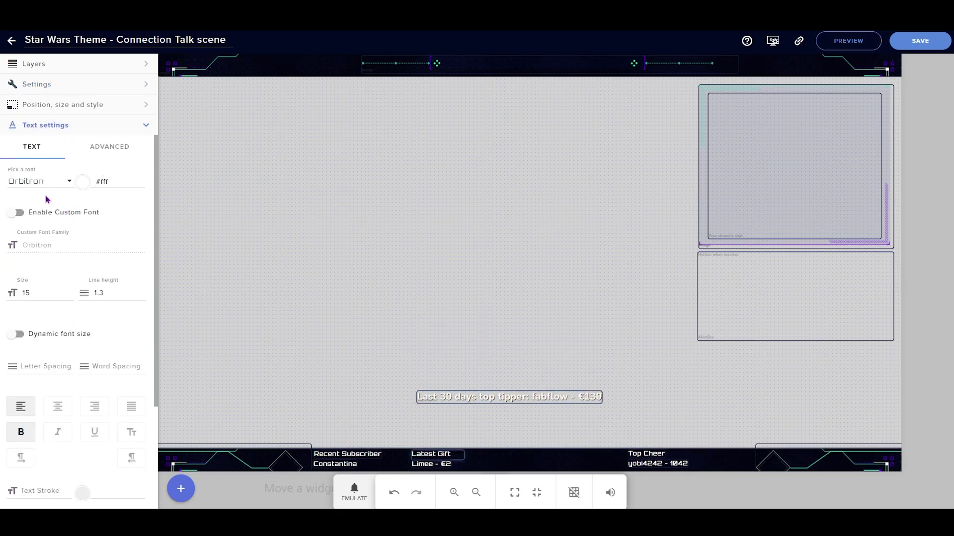
left_click(62, 180)
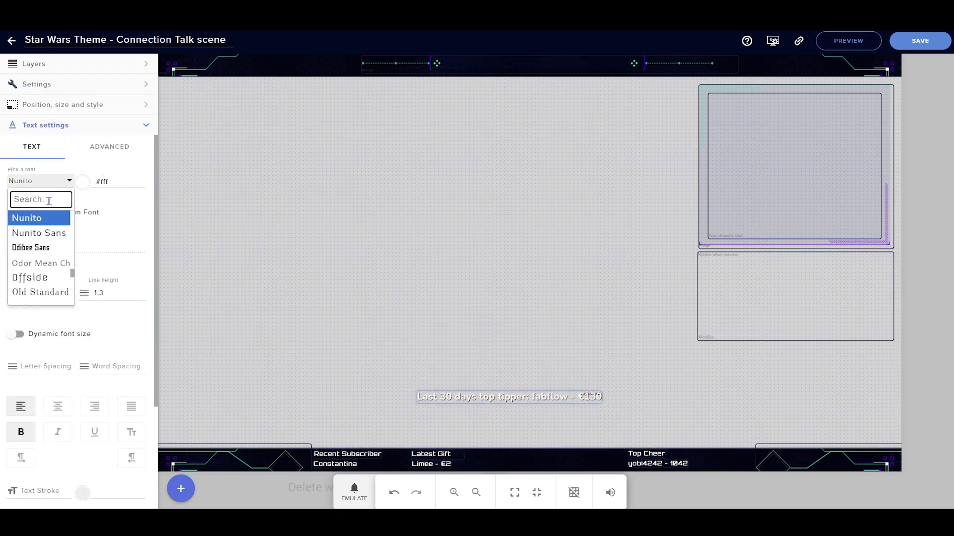
type("orbit")
key("Return")
left_click(436, 460)
type("15")
left_click_drag(507, 397, 557, 455)
Step: Shorten the top tipper label's text to "{name} - {currency}{amount}" and place it to the right of the Latest Gift label
left_click(141, 86)
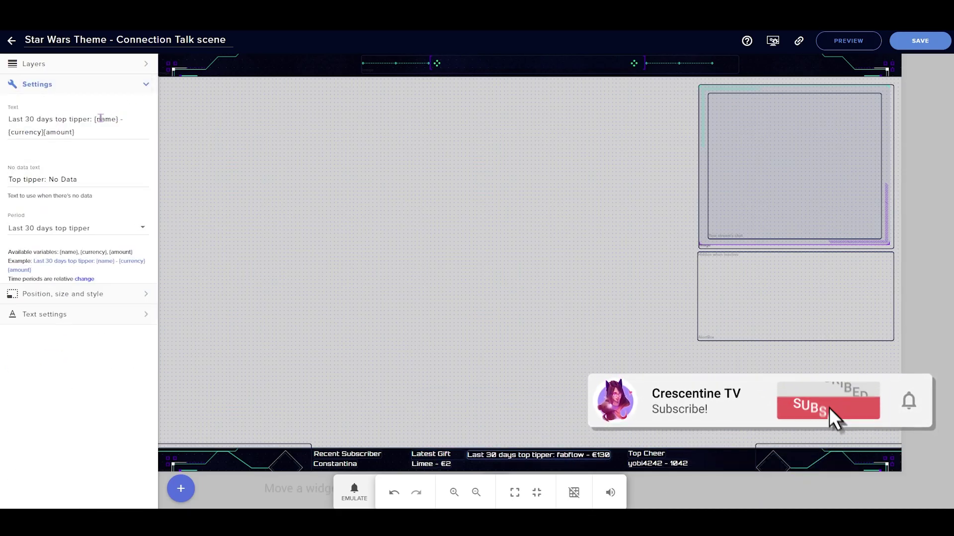
left_click_drag(8, 119, 95, 120)
key("BackSpace")
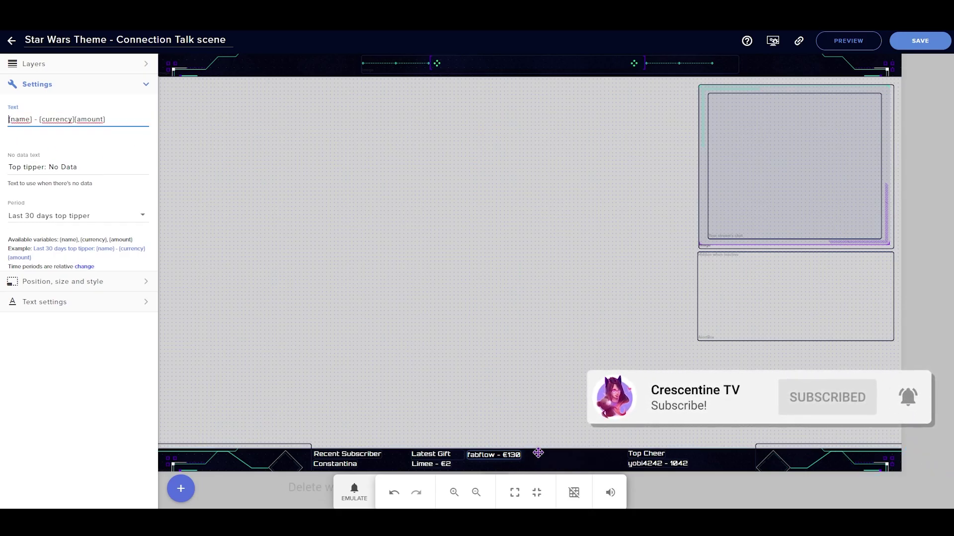
left_click_drag(494, 456, 517, 463)
Step: Duplicate the Latest Gift title and place the copy above the top tipper label
left_click(646, 454)
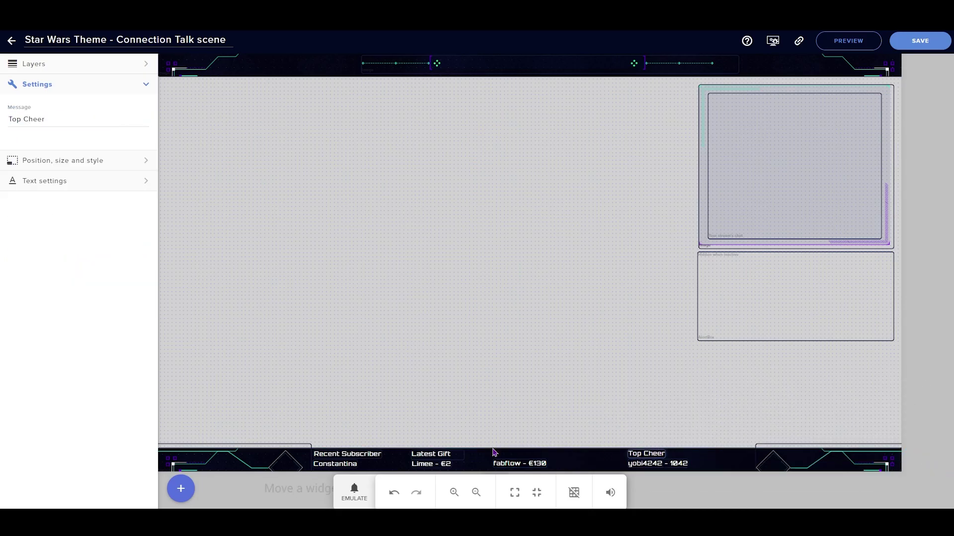
left_click(447, 455)
left_click(149, 65)
left_click(125, 86)
left_click(434, 288)
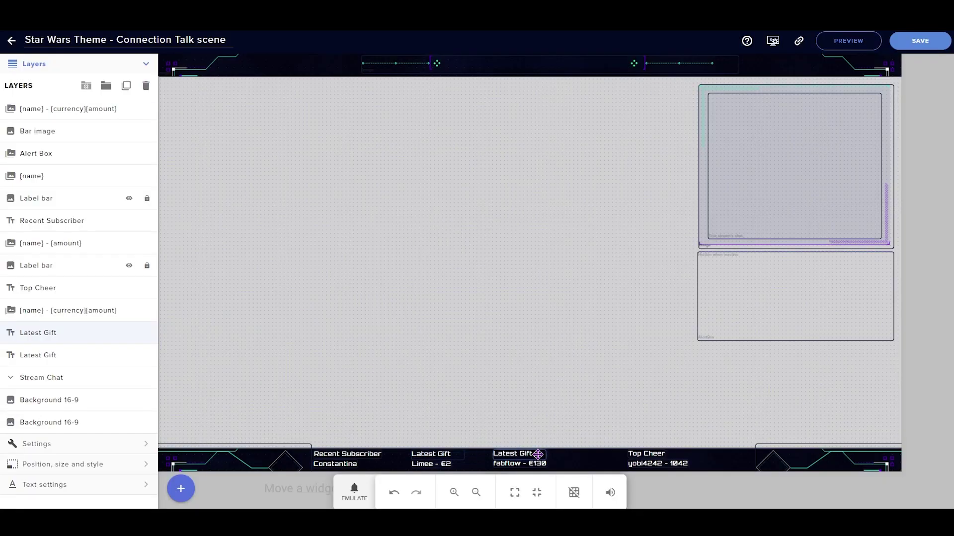
Step: Change the duplicated title's message to "Top Gift"
left_click(78, 444)
left_click(35, 117)
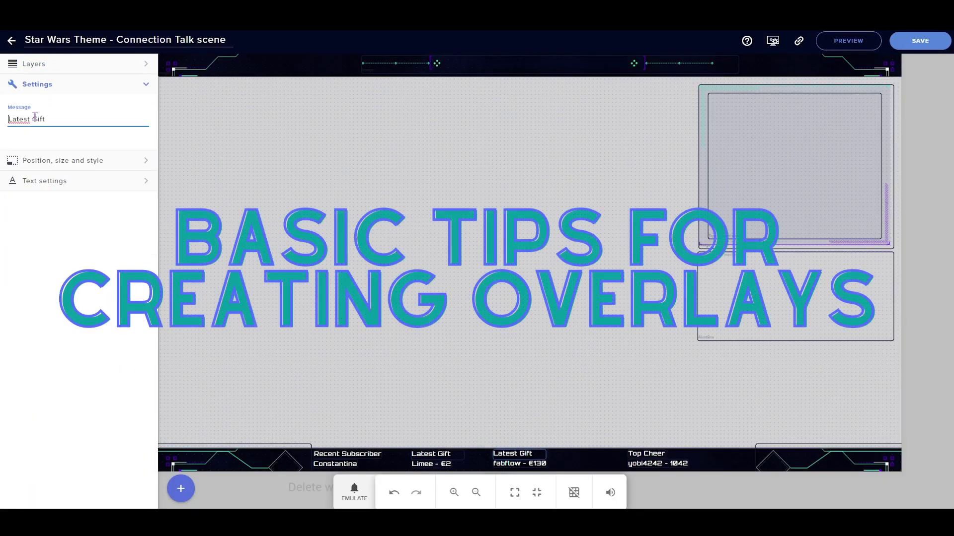
left_click(583, 434)
Step: Move the Top Cheer title and its label closer to Top Gift, and place a duplicate of the Top Cheer title to their right
left_click_drag(655, 453, 606, 465)
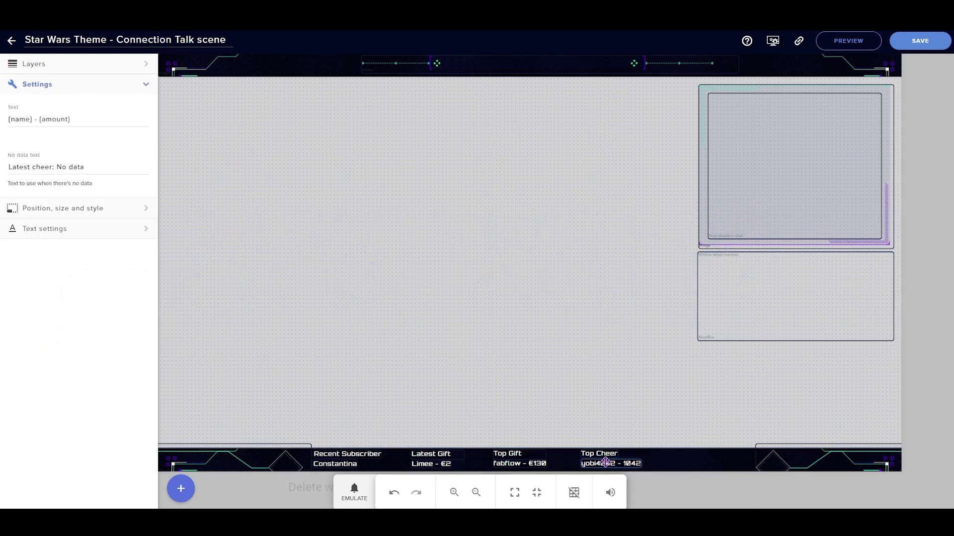
left_click(598, 454)
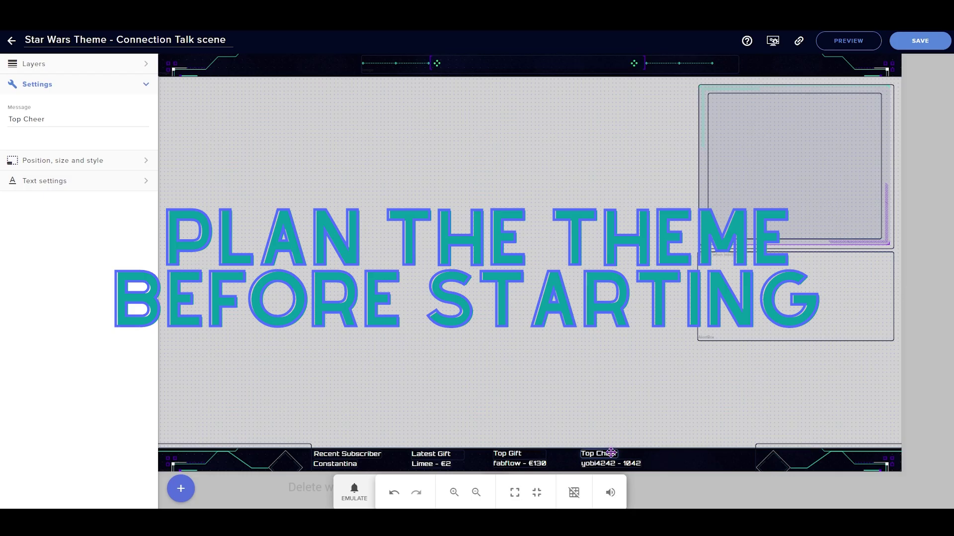
left_click(144, 68)
left_click(126, 85)
left_click(454, 283)
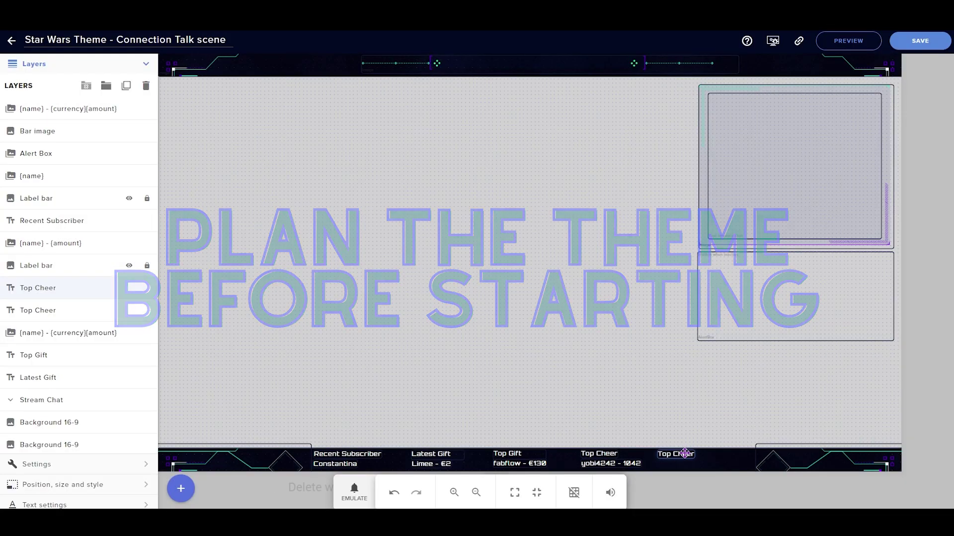
Step: Change the message of the Top Cheer title nearest Top Gift to "Latest Cheer" and select the other Top Cheer title
left_click(144, 64)
double_click(17, 119)
type("Latest Cheer")
left_click(666, 454)
Step: Add a top cheerer bits label, choose its period and reduce its text to "{name} - {amount}"
left_click(182, 485)
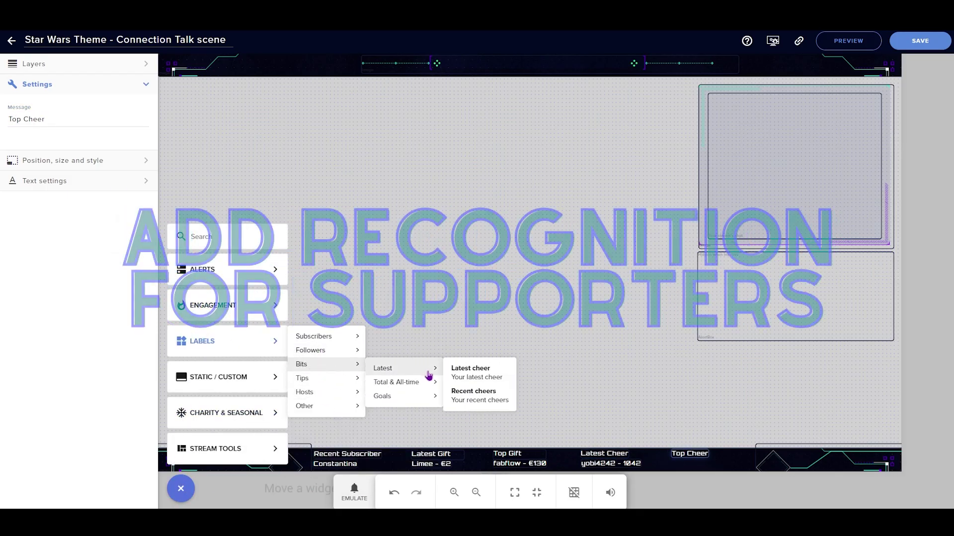
mouse_move(415, 383)
left_click(506, 459)
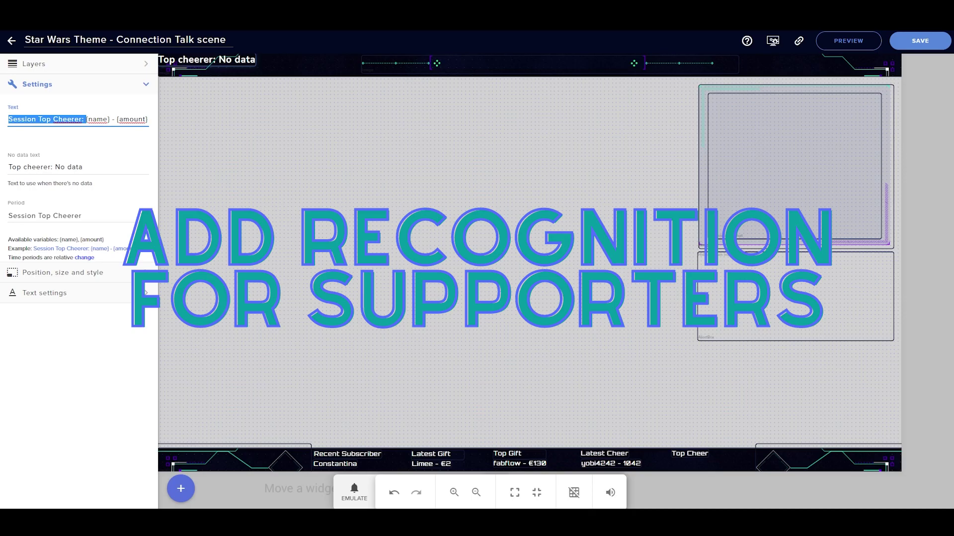
left_click(80, 218)
left_click(55, 264)
left_click_drag(104, 119, 8, 119)
key("BackSpace")
Step: Set the new top cheerer label's font to Orbitron and place it directly below the Top Cheer title
left_click(116, 298)
left_click(43, 182)
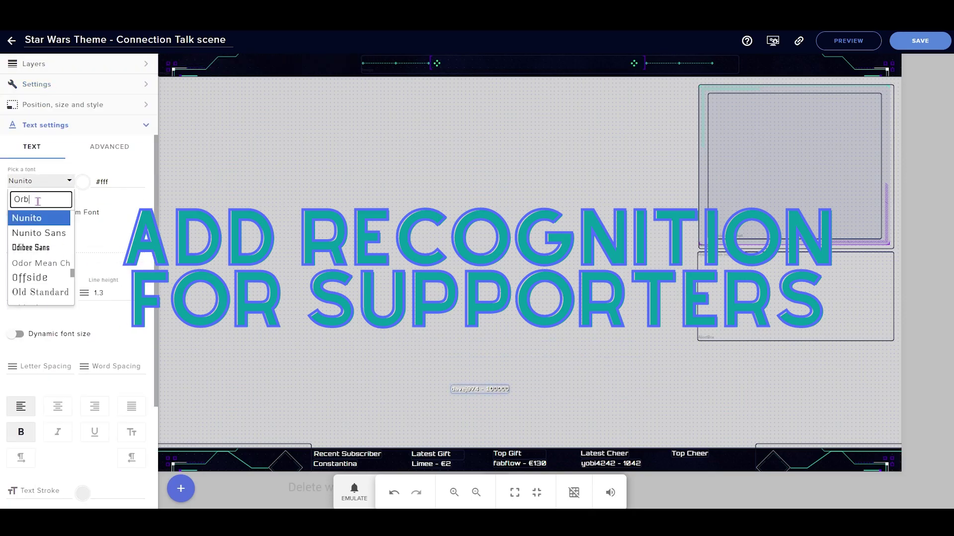
left_click(46, 217)
left_click_drag(491, 389, 711, 463)
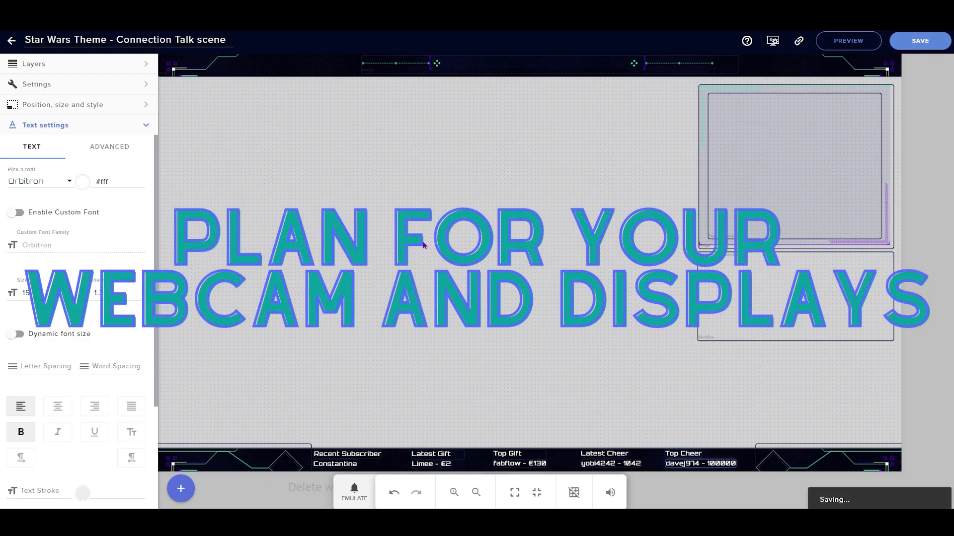
Step: Duplicate the Latest Gift title and place the copy in the middle of the scene's top bar
left_click(117, 65)
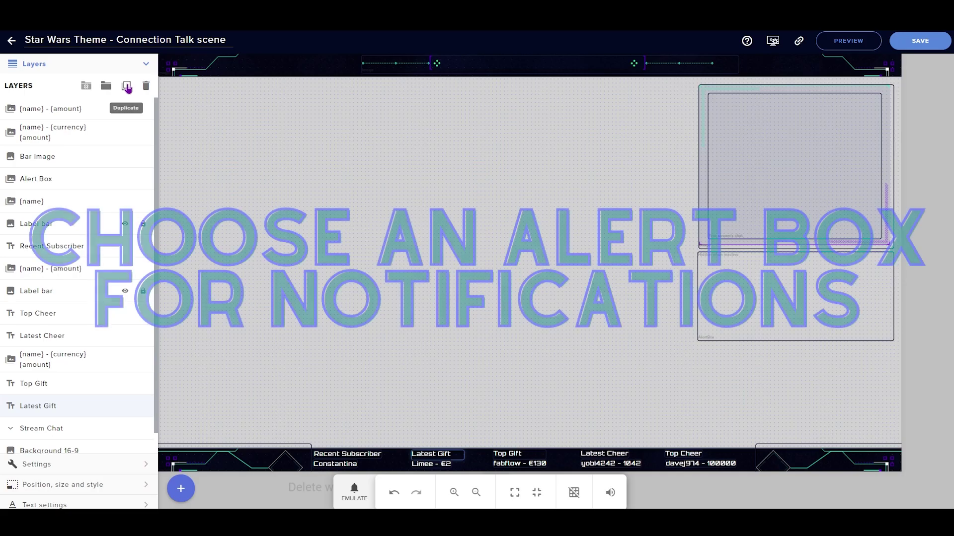
left_click(126, 86)
left_click_drag(462, 460, 560, 66)
left_click(147, 66)
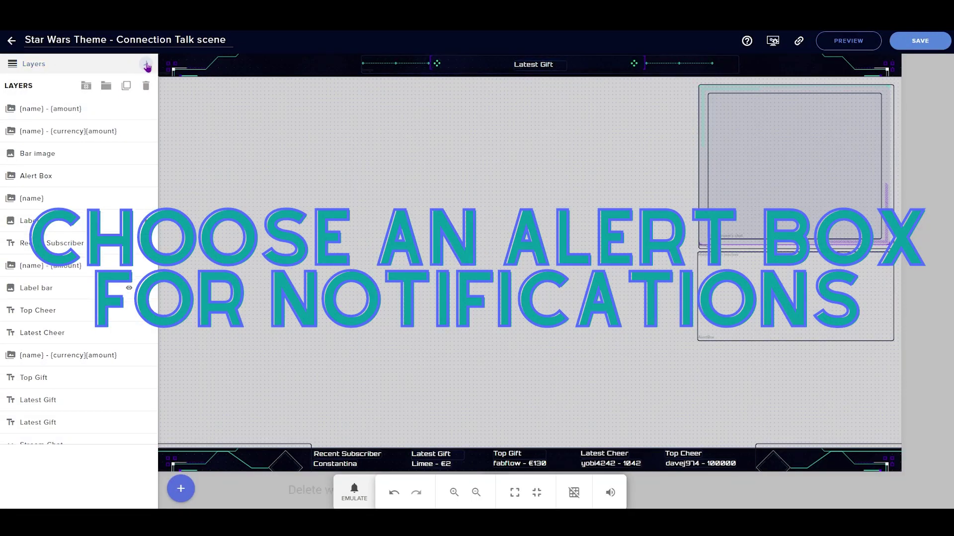
Step: Reorder the Bar image layer so that it sits directly below both Latest Gift titles
left_click(545, 66)
left_click(91, 66)
left_click_drag(97, 156, 81, 379)
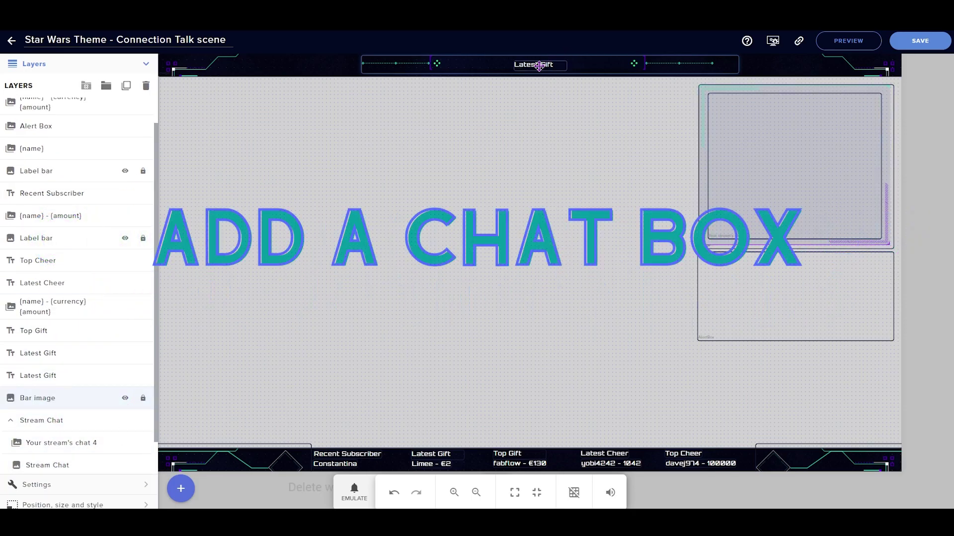
Step: Change the message of the duplicated title in the top bar to "MAY THE 4TH BE WITH YOU"
left_click(534, 65)
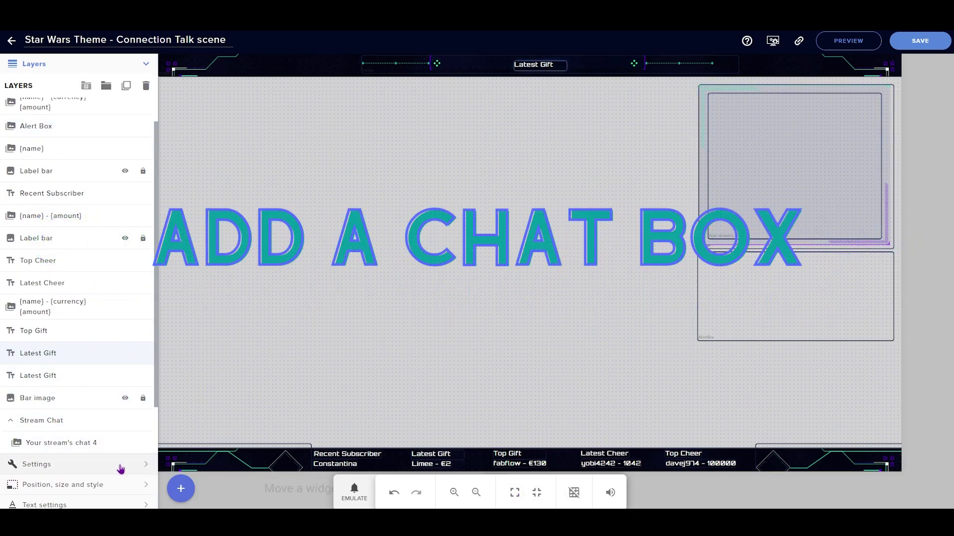
left_click(119, 484)
triple_click(30, 120)
type("May the 4th be withh You")
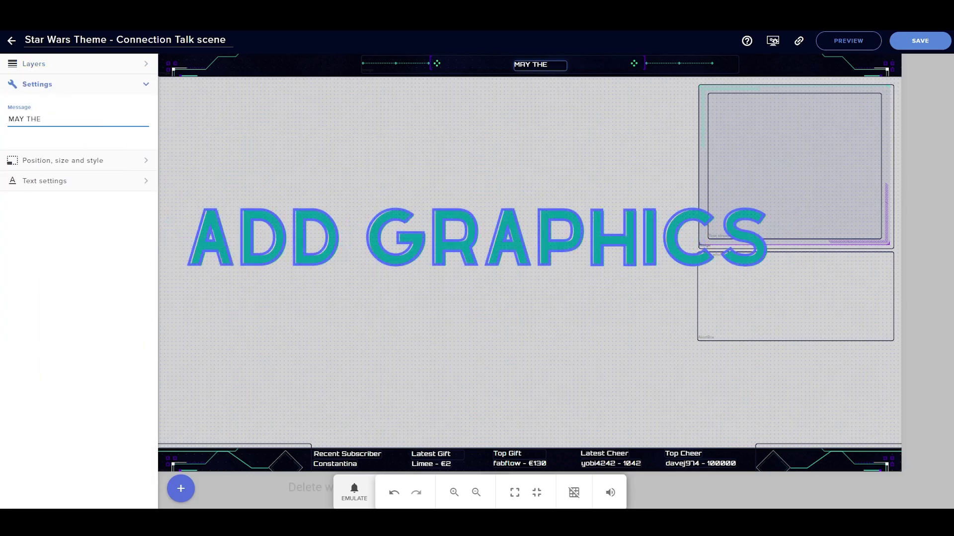
type("You")
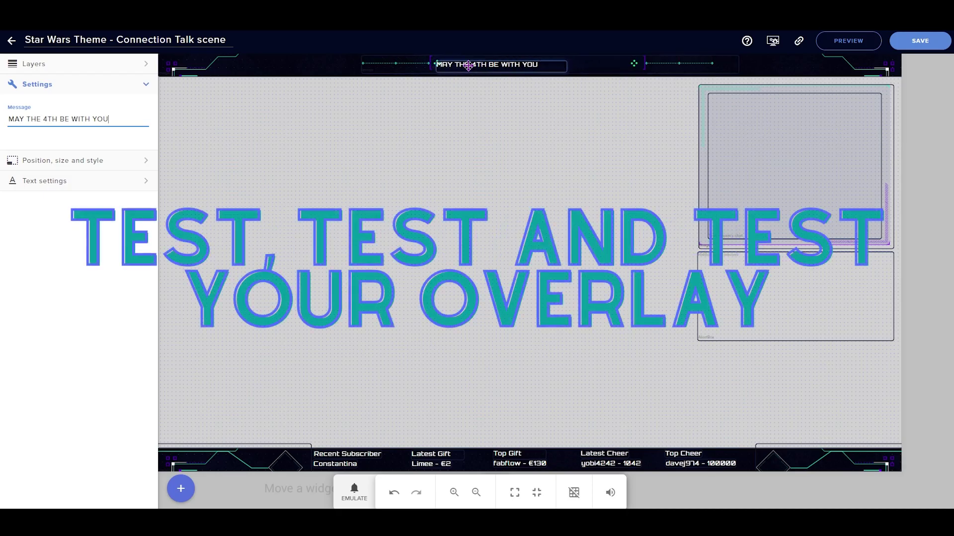
Step: Centre the top bar heading's text, enable its dynamic font size and enlarge it to fill the gap between the ornaments
left_click(109, 181)
left_click(58, 406)
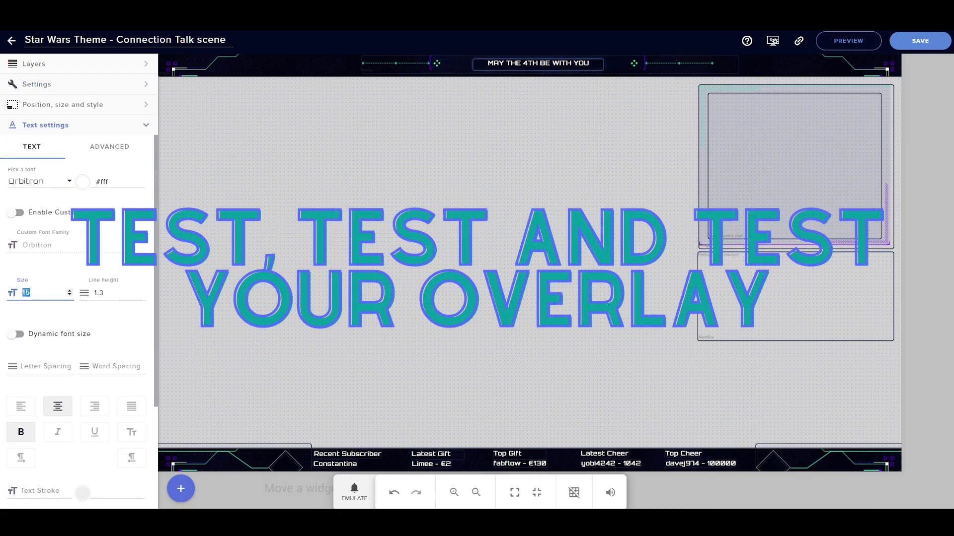
left_click_drag(603, 70, 625, 71)
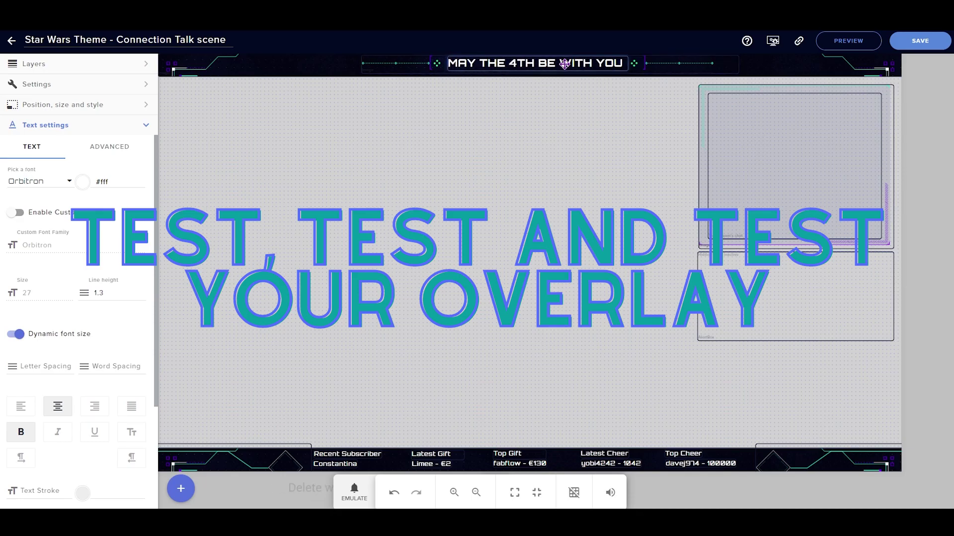
Step: Try text scrolling on the top bar heading, downwards and to the left at speed 3, and switch scrolling off
scroll(88, 415, "down", 3)
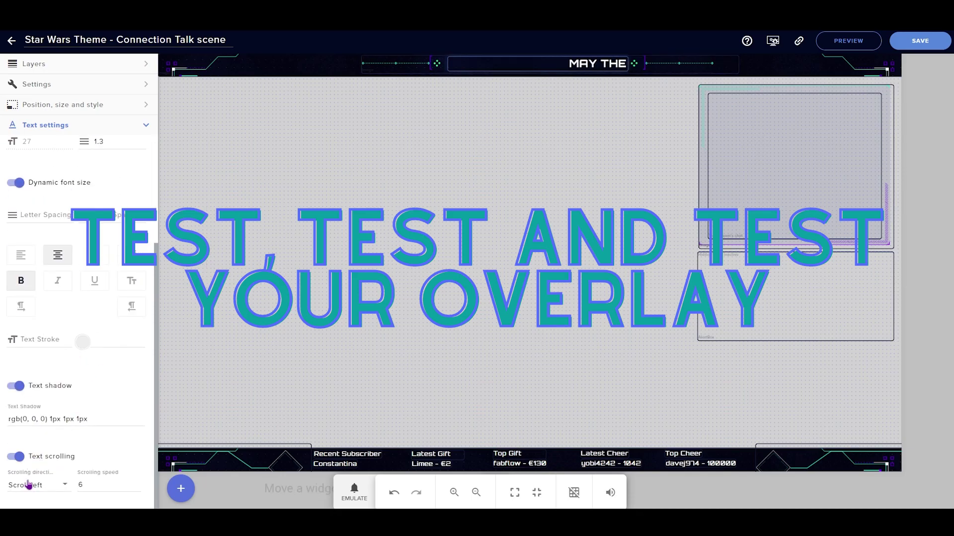
left_click(18, 487)
left_click(60, 450)
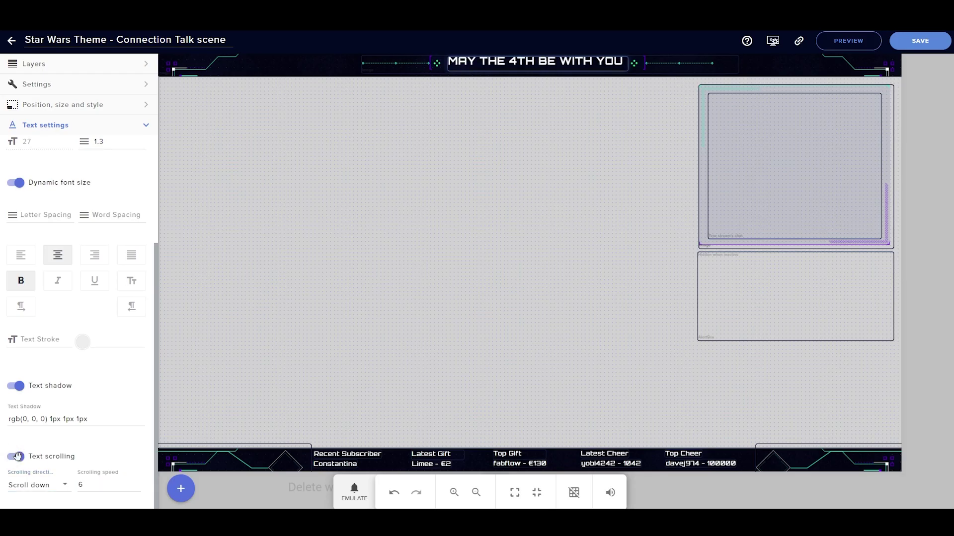
left_click(40, 496)
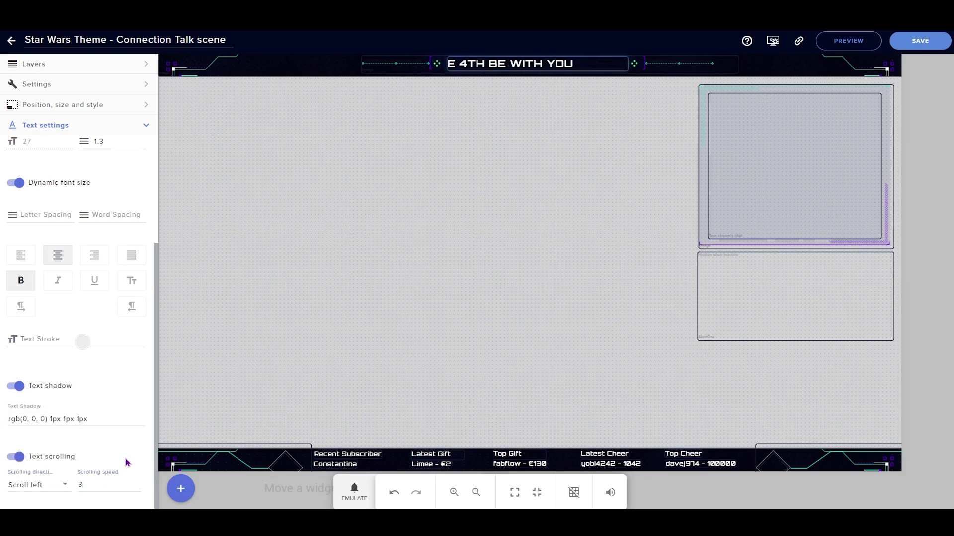
left_click(15, 456)
Step: Add an image element and upload the green cat picture for it, cropped to the cat holding the lightsaber
left_click(181, 489)
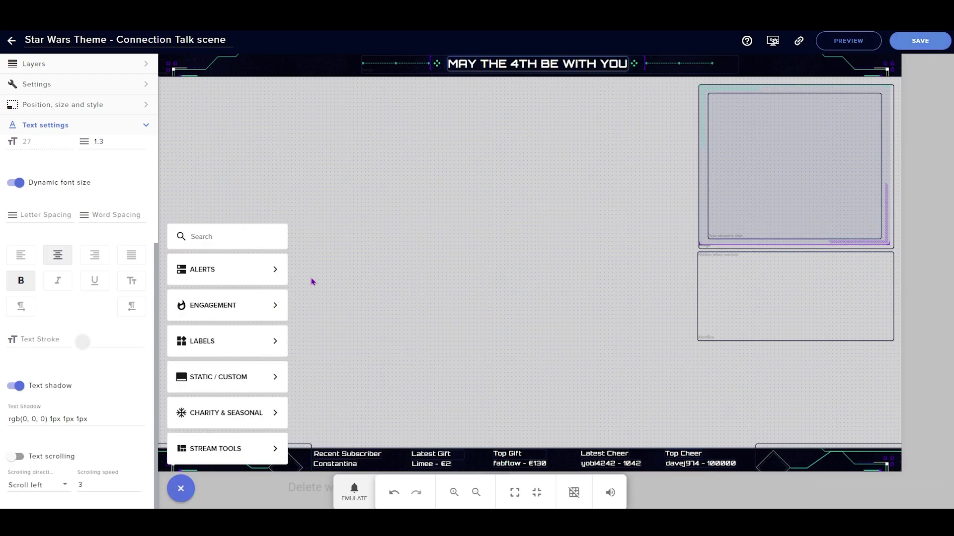
mouse_move(259, 377)
left_click(322, 378)
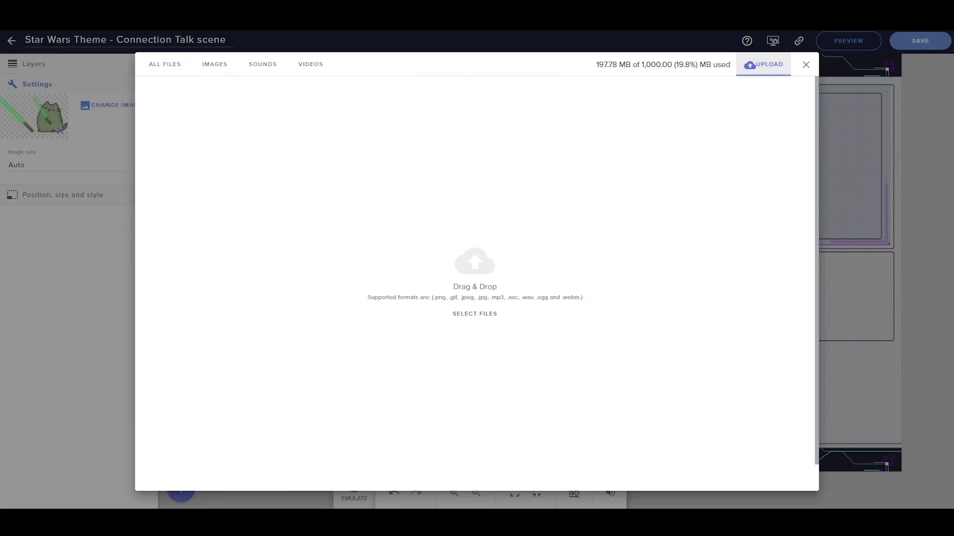
left_click_drag(953, 338, 654, 334)
left_click_drag(777, 252, 735, 254)
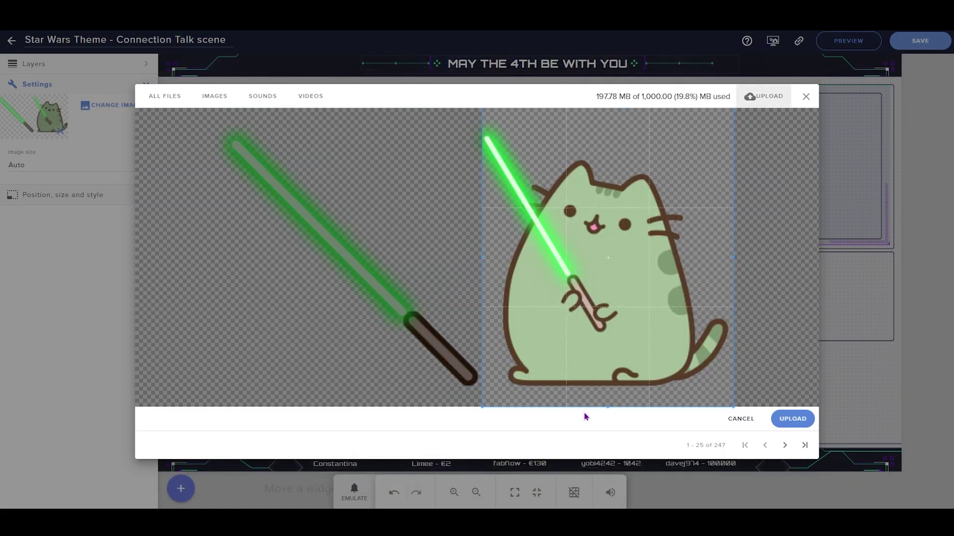
left_click(792, 419)
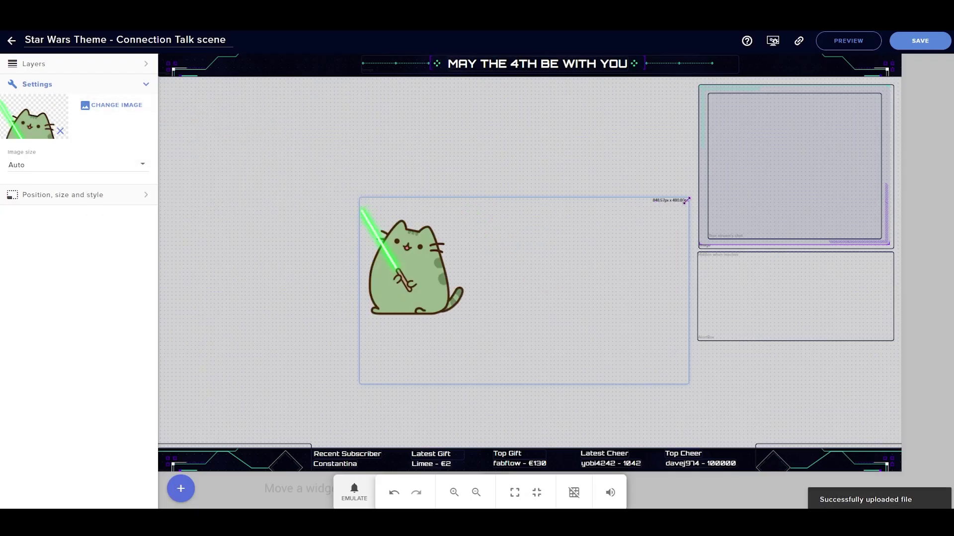
Step: Shrink the green cat image's frame to fit the cat and move it around the lower part of the scene
left_click(423, 322)
left_click_drag(416, 338, 826, 442)
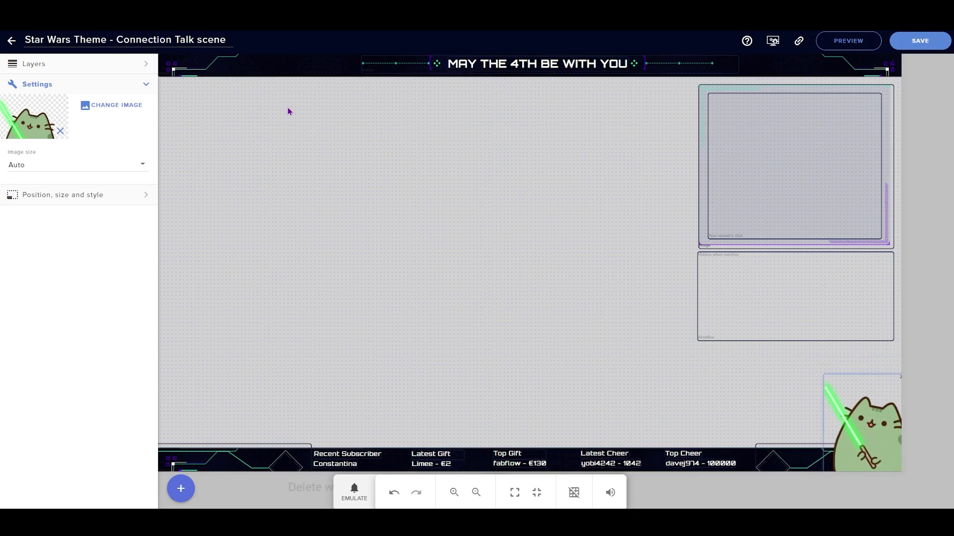
left_click_drag(541, 129, 639, 400)
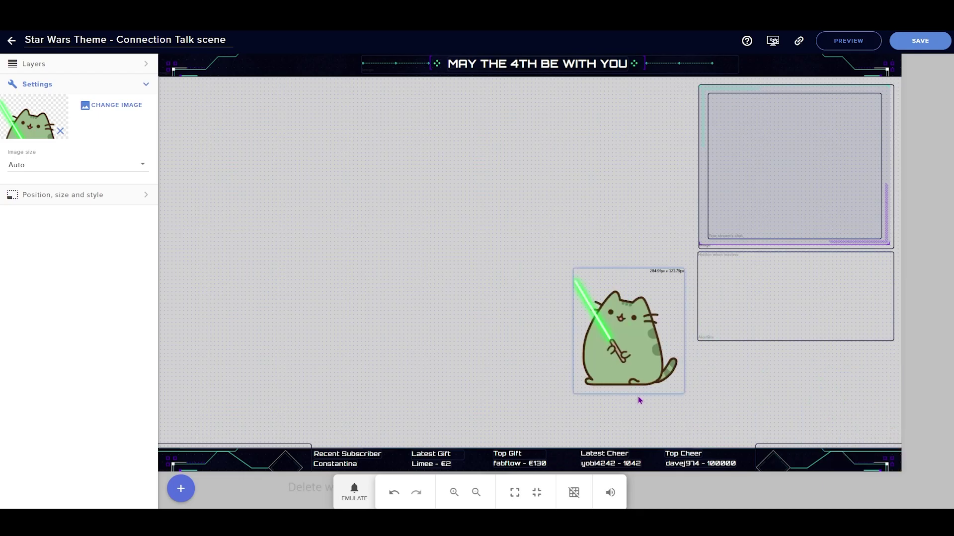
Step: Adjust the green cat image's position, size and style settings and place it partly beyond the scene's bottom-right corner
left_click(115, 198)
left_click_drag(153, 246, 270, 488)
left_click(126, 298)
left_click(115, 317)
left_click(110, 294)
left_click(67, 269)
left_click(64, 297)
left_click(99, 269)
left_click_drag(657, 364, 867, 430)
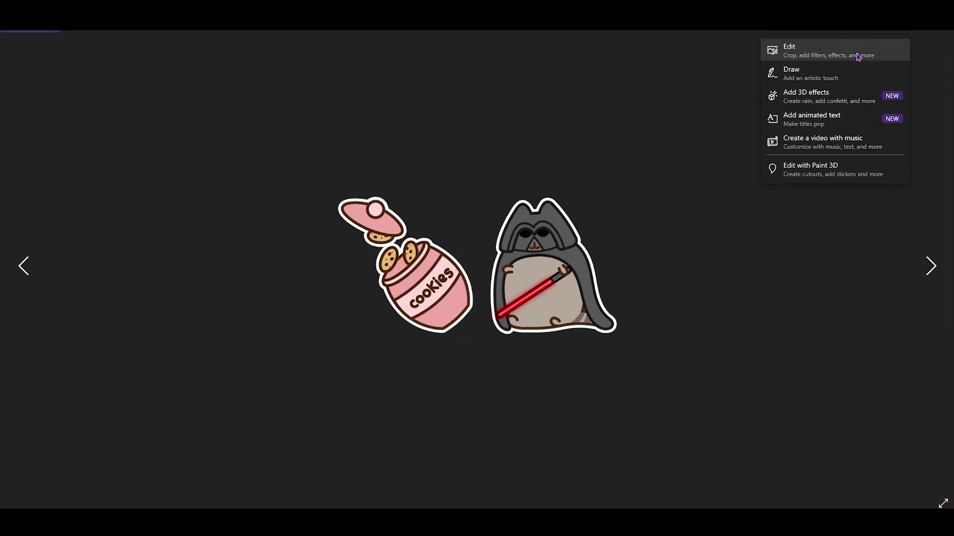
Step: Mirror the Darth Vader cat picture in the photo viewer and upload it to a new image element, cropped to the cat
left_click(854, 50)
left_click(914, 85)
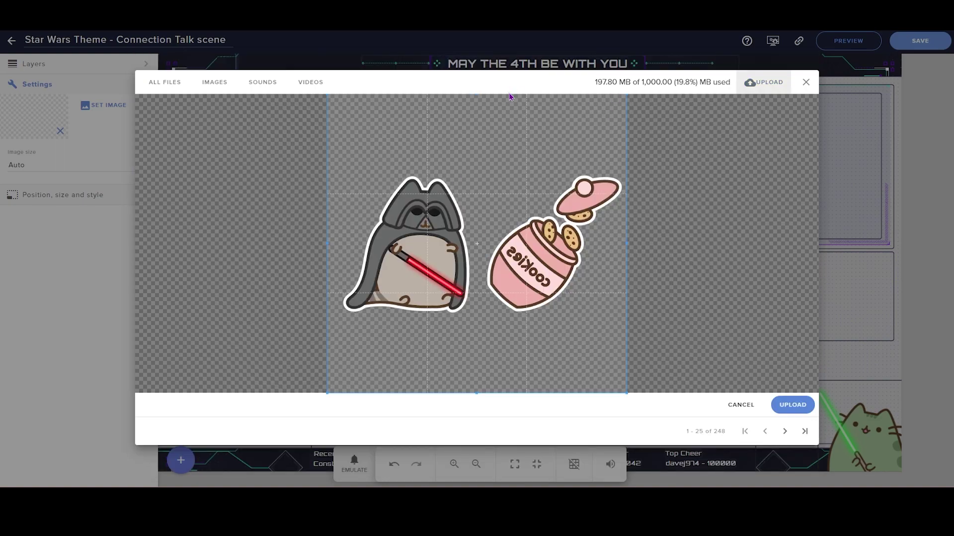
left_click_drag(510, 96, 505, 167)
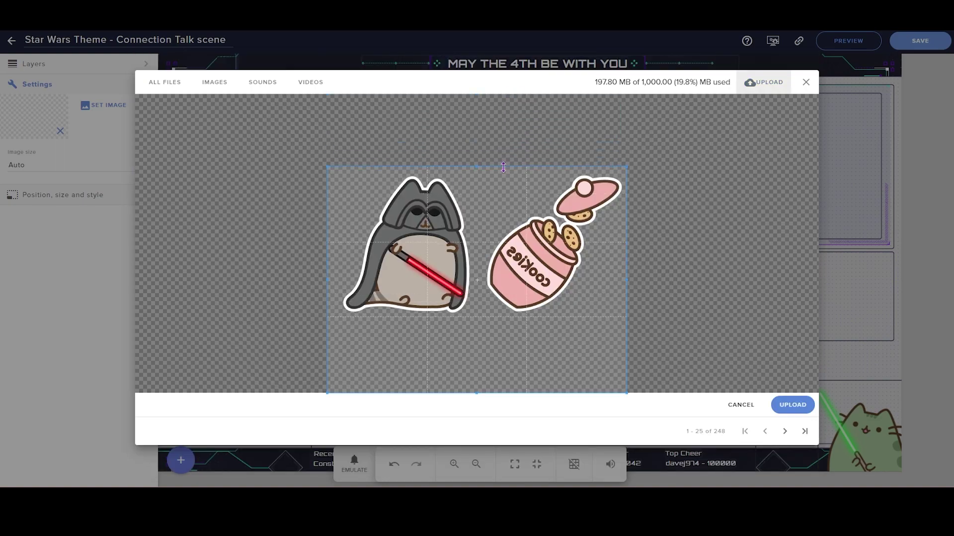
left_click_drag(478, 393, 481, 318)
left_click_drag(629, 241, 481, 241)
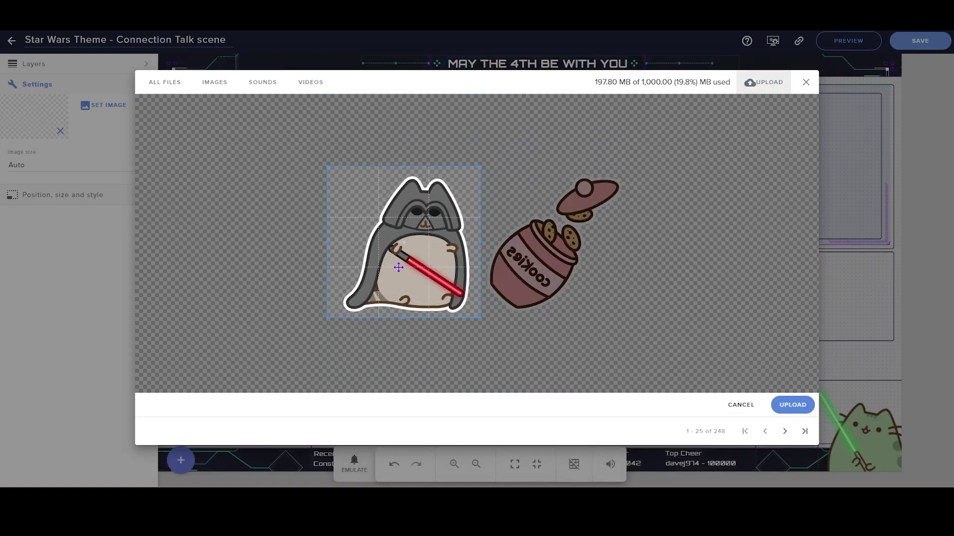
left_click(794, 404)
Step: Resize the Darth Vader cat image on the canvas and move it near the green cat
left_click(178, 111)
left_click_drag(193, 133, 224, 449)
left_click_drag(269, 369, 286, 346)
left_click_drag(248, 397, 688, 385)
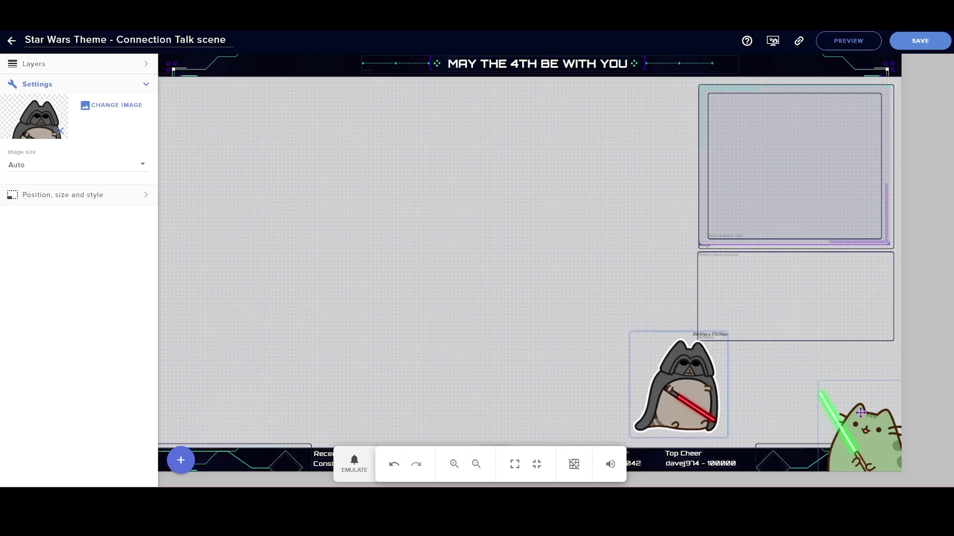
Step: Enlarge the Darth Vader cat to about 306 × 293 px, place the two cats in opposite bottom corners and save
left_click_drag(863, 412, 769, 352)
left_click_drag(629, 333, 609, 323)
left_click_drag(679, 372, 197, 415)
left_click_drag(742, 395, 840, 452)
left_click_drag(232, 427, 235, 449)
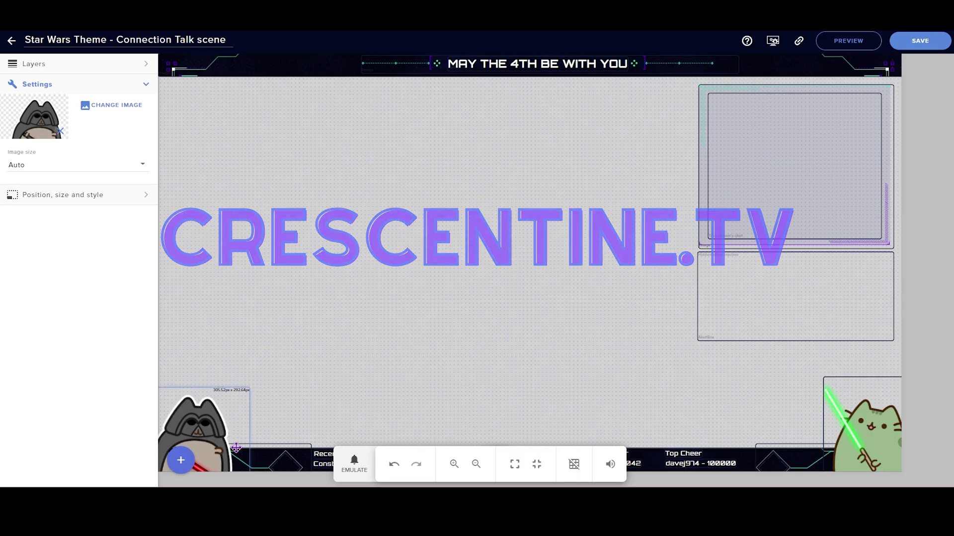
left_click(915, 46)
Step: Add another image element and upload the picture of the cat and cookies, cropped to the cookie jar only
left_click(180, 460)
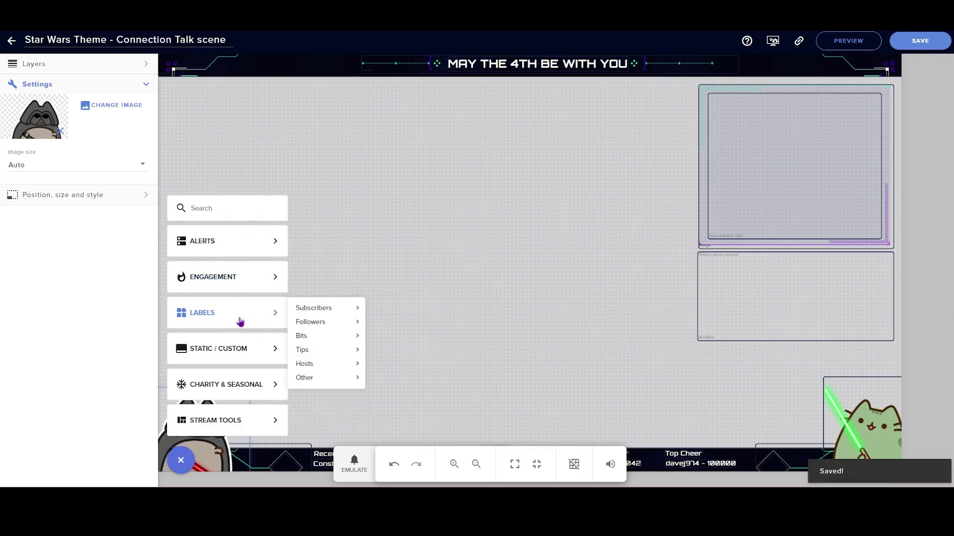
mouse_move(272, 352)
left_click(308, 352)
left_click(494, 302)
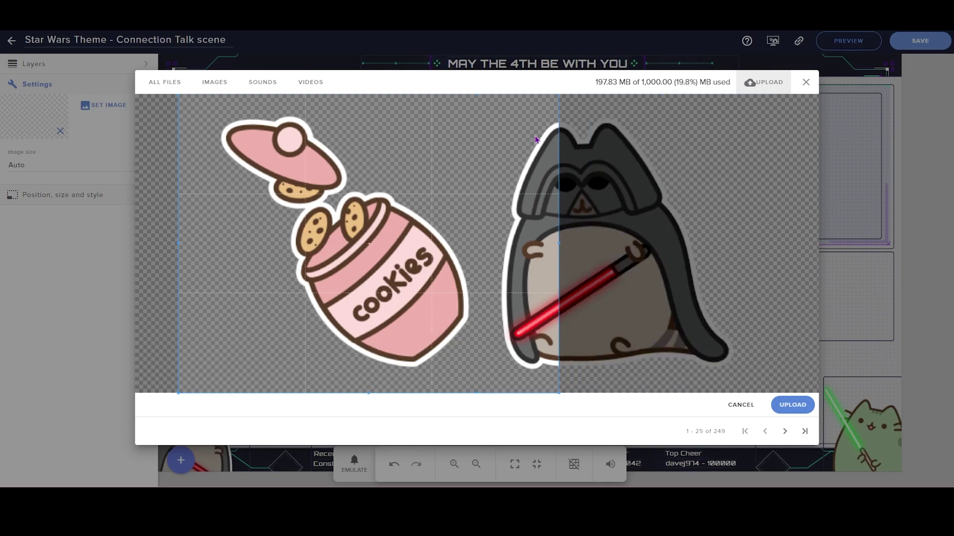
left_click_drag(174, 177, 216, 177)
left_click_drag(384, 393, 385, 372)
left_click(792, 405)
Step: Place the cookie jar image just to the right of the Darth Vader cat and save the scene
left_click_drag(701, 419, 272, 463)
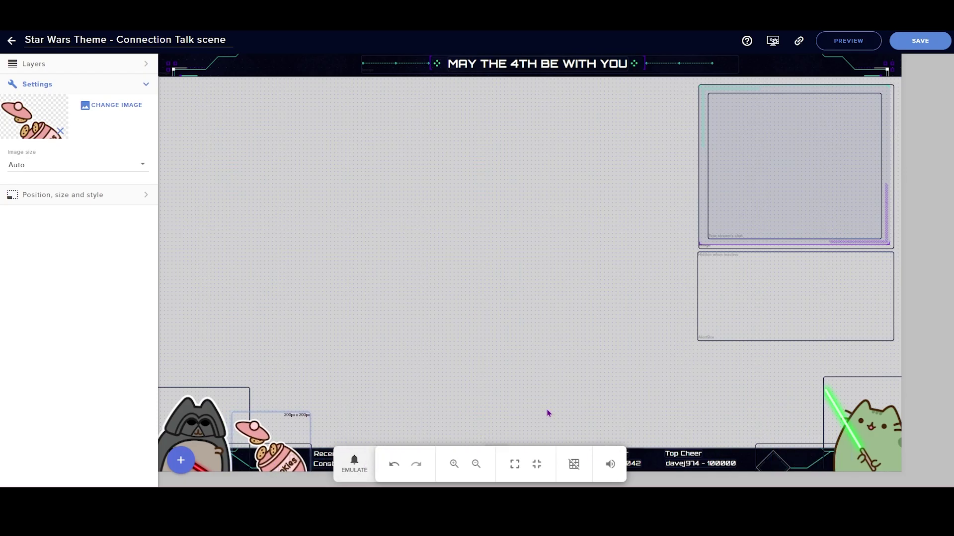
left_click(605, 394)
left_click(940, 44)
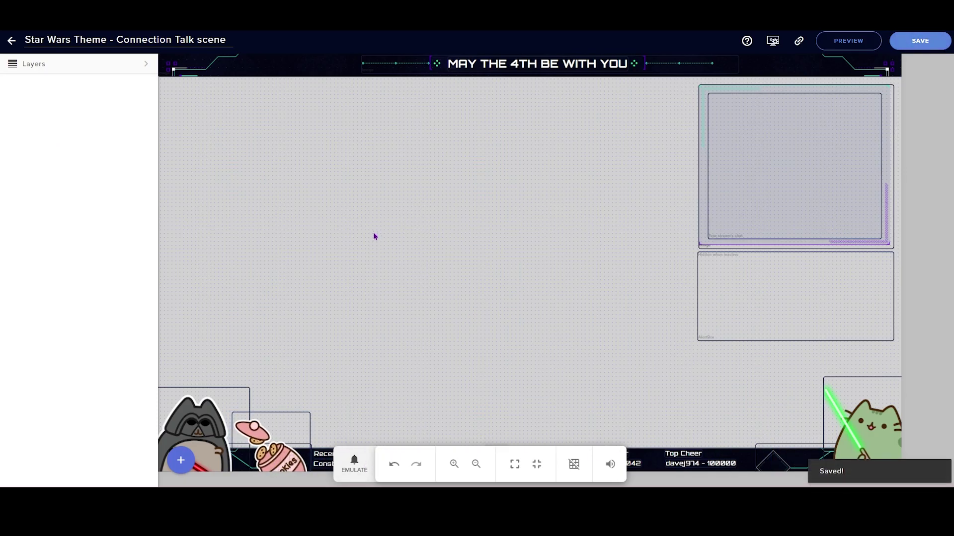
left_click(575, 470)
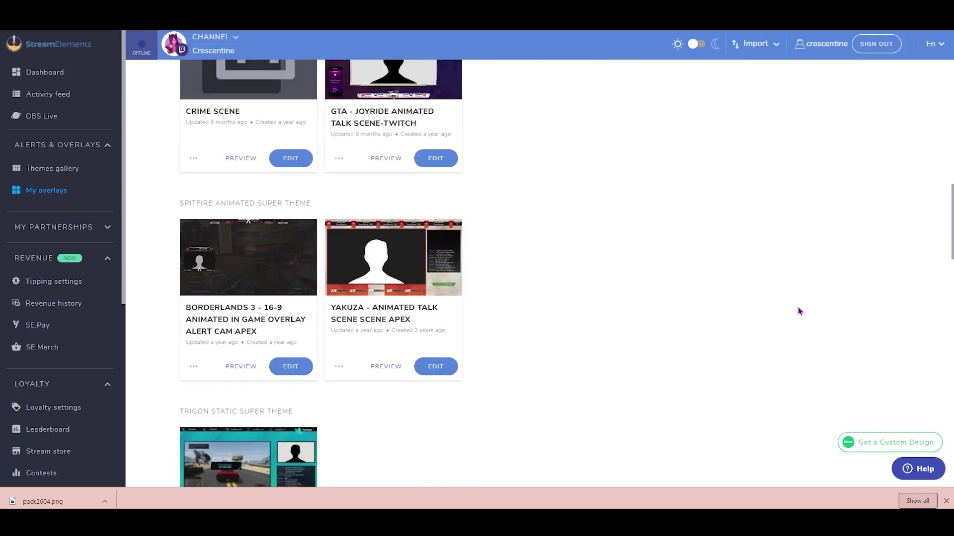
Step: Open the Twitch Partnership - Purple Wave In Game Animated overlay for editing and select its uppermost star on the right side
scroll(798, 311, "down", 15)
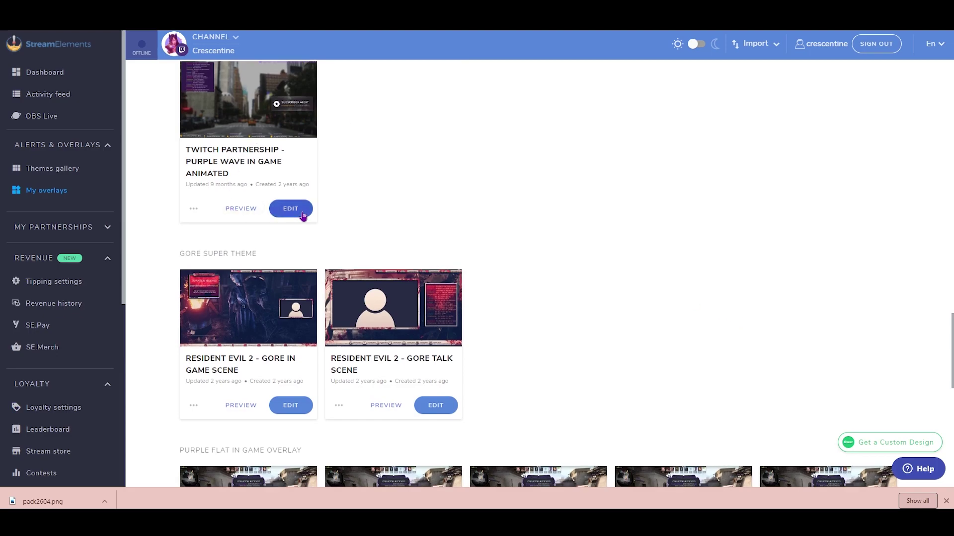
left_click(291, 209)
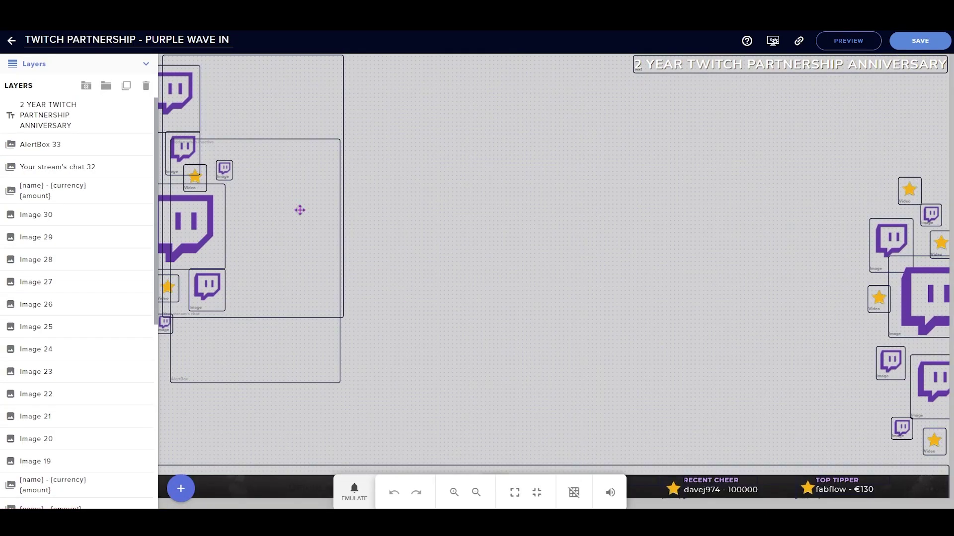
left_click(909, 191)
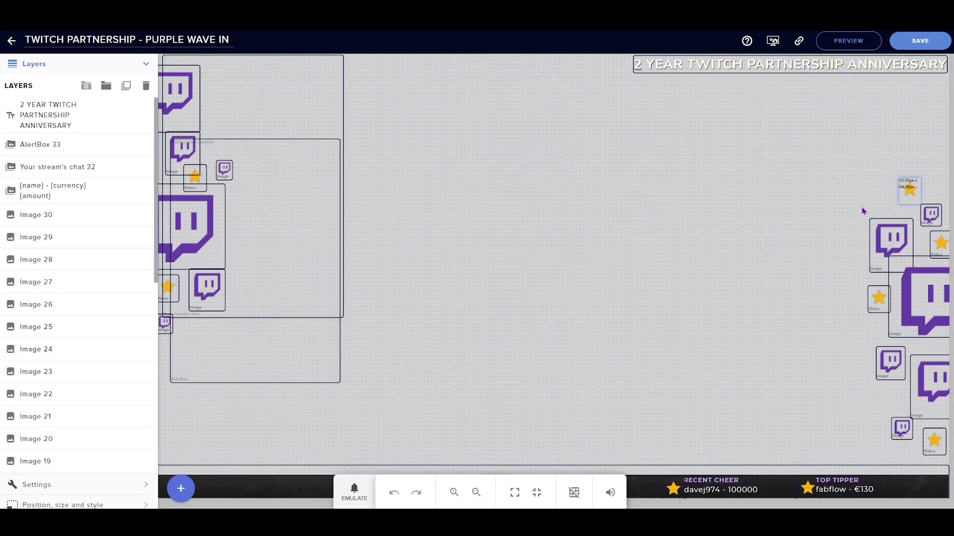
Step: Duplicate the selected star widget into the Star Wars Theme - Connection Talk scene overlay
left_click(126, 85)
left_click(522, 286)
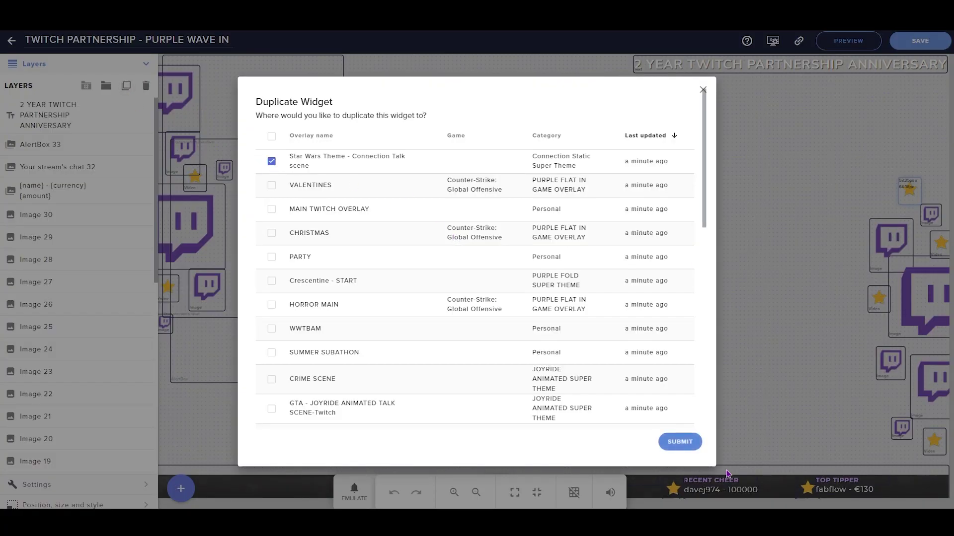
left_click(680, 442)
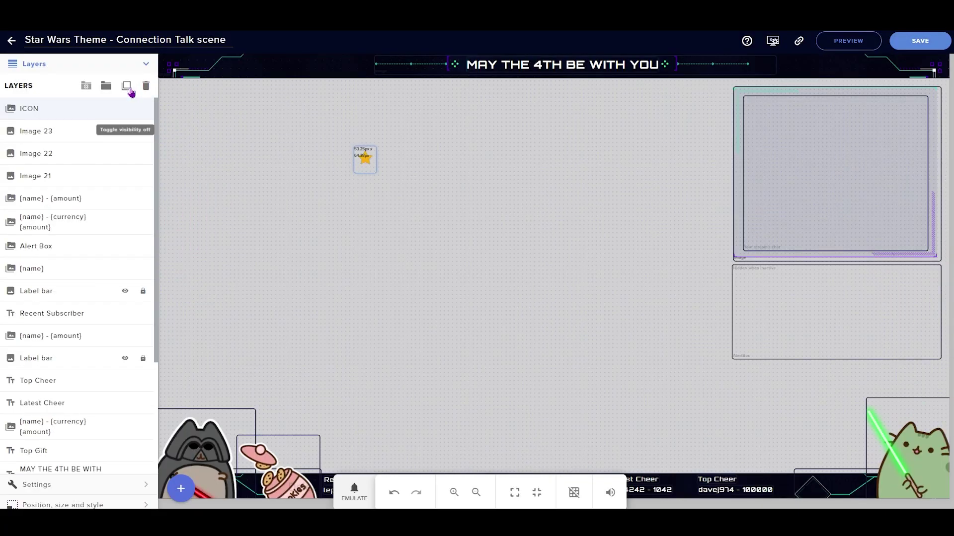
Step: Duplicate the star and place the copies in the diamond at the lower right and on both sides of the MAY THE 4TH BE WITH YOU heading
left_click(126, 85)
left_click(432, 286)
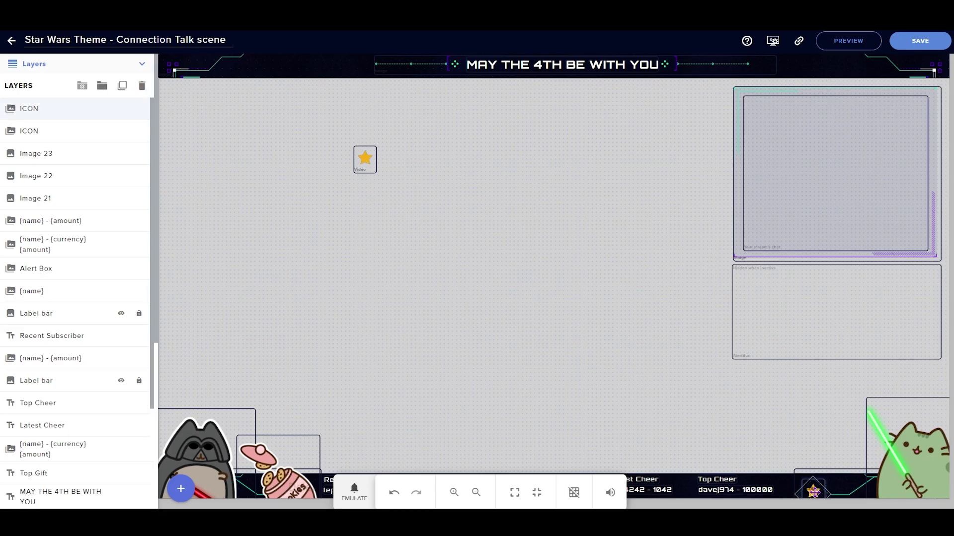
left_click_drag(814, 497, 844, 491)
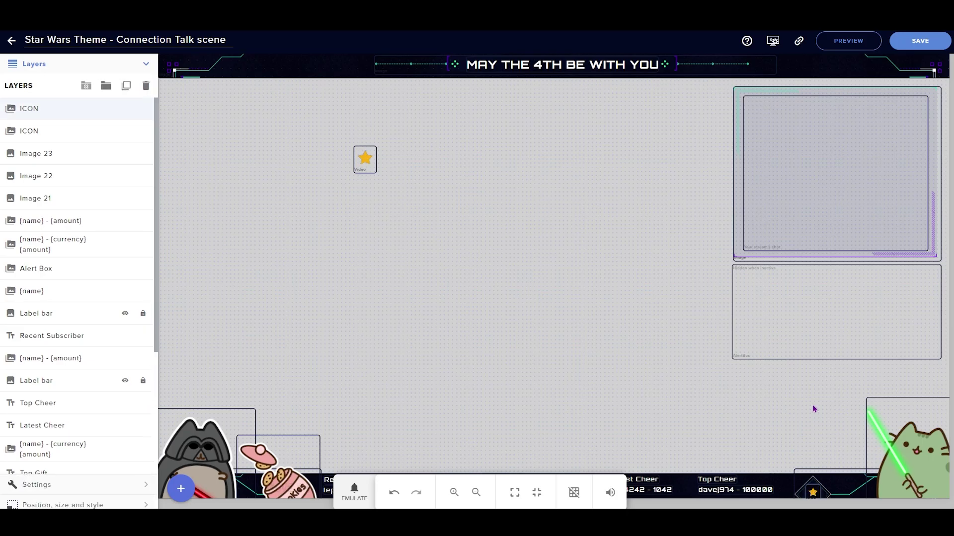
left_click(477, 497)
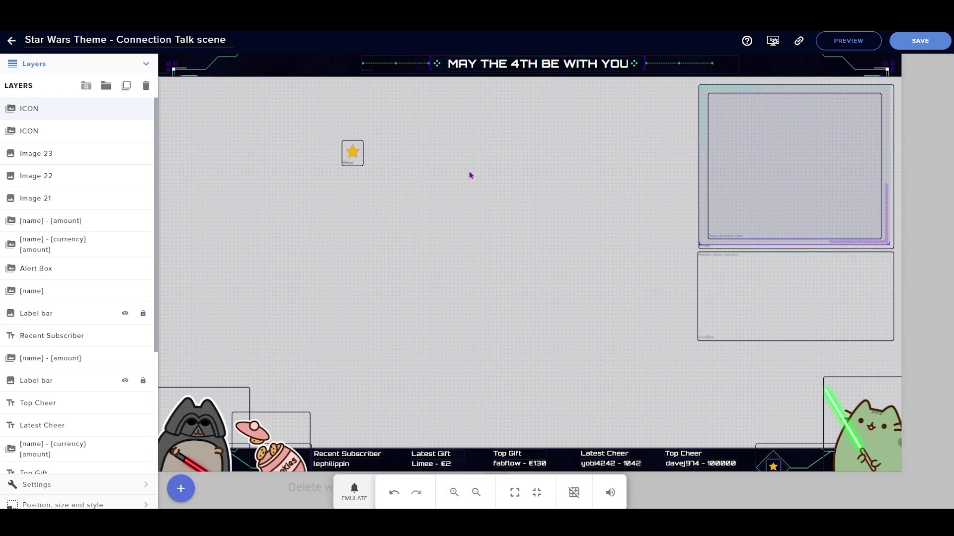
left_click_drag(356, 153, 437, 66)
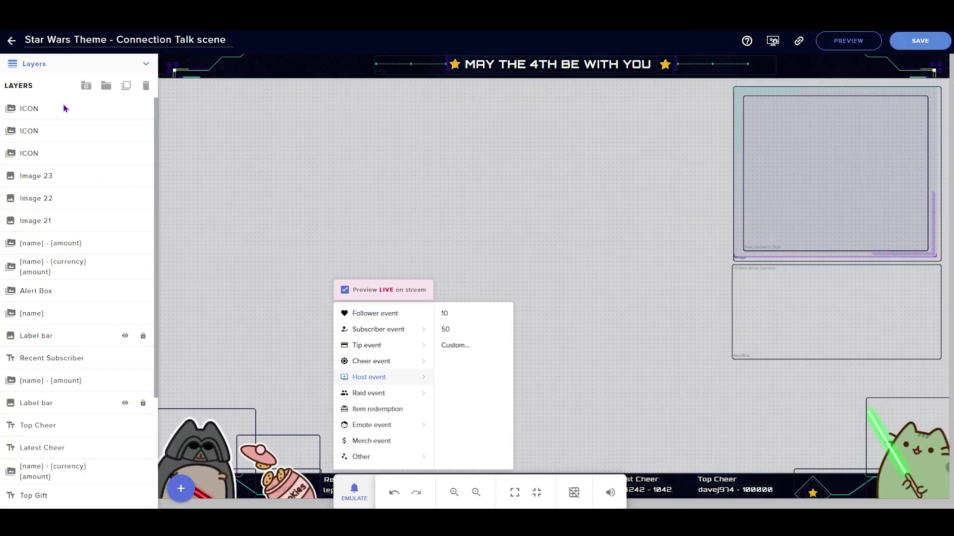
Step: Open the alert box's follower alert settings and pick its alert sound from the uploaded sound files
left_click(146, 66)
left_click(751, 303)
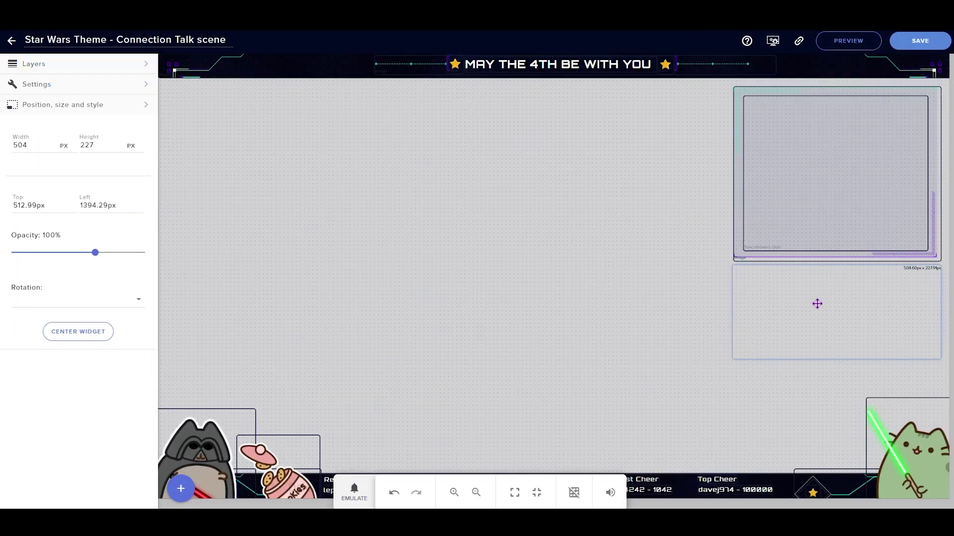
left_click(70, 64)
left_click(88, 64)
left_click(90, 84)
left_click(124, 111)
left_click(54, 172)
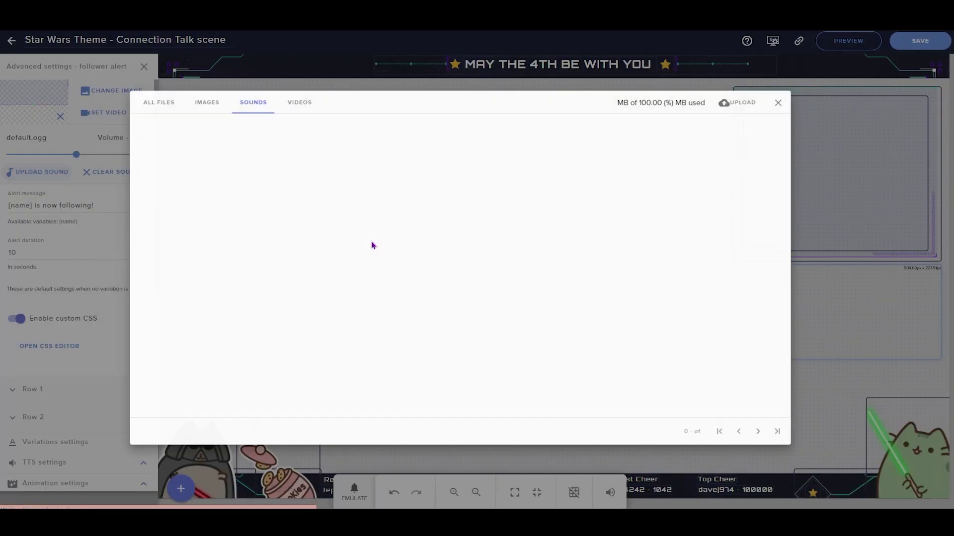
scroll(685, 351, "down", 7)
left_click(802, 442)
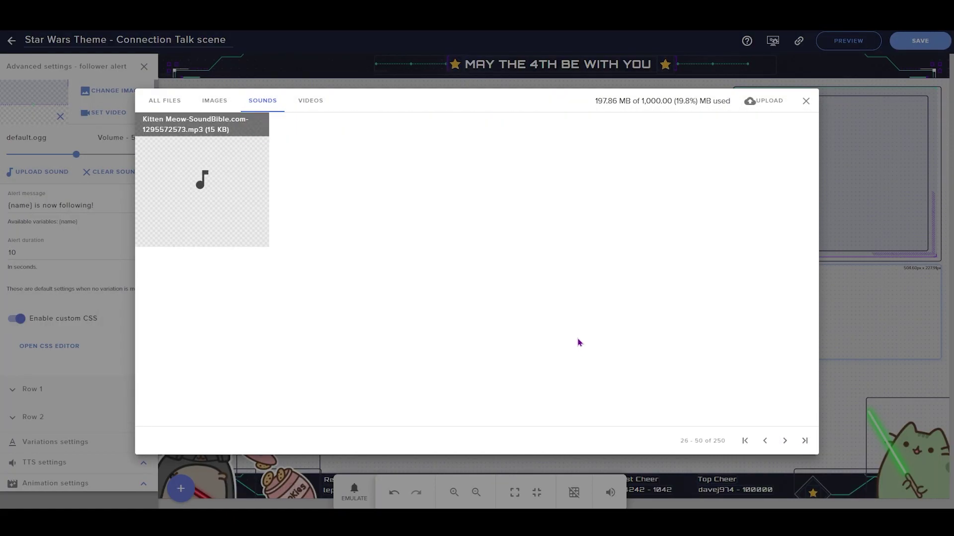
left_click(180, 225)
Step: Set the follower alert's Row 2 to "Follower received" and Row 3 to "{name} is now part of the empire!", then save and test it
scroll(60, 247, "down", 10)
triple_click(35, 272)
scroll(50, 249, "up", 3)
double_click(23, 224)
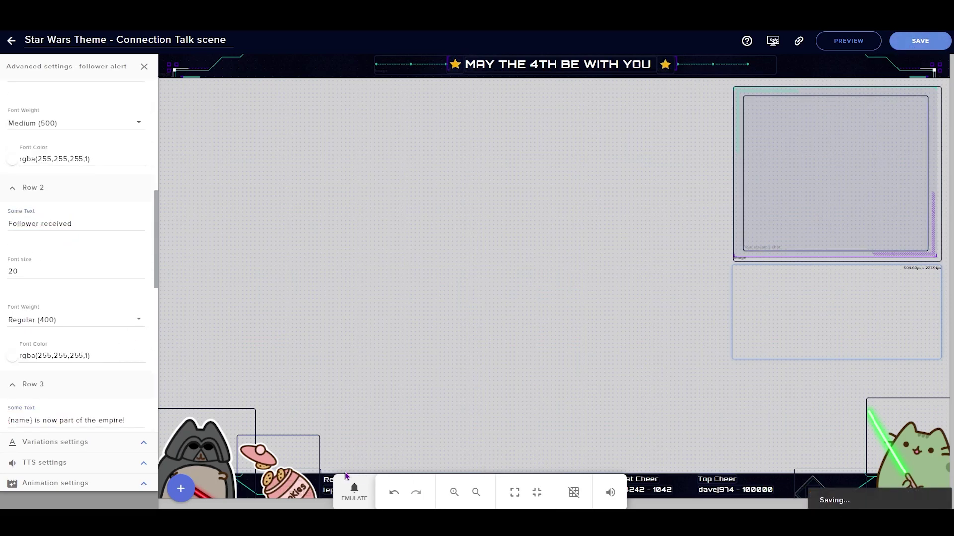
left_click(354, 492)
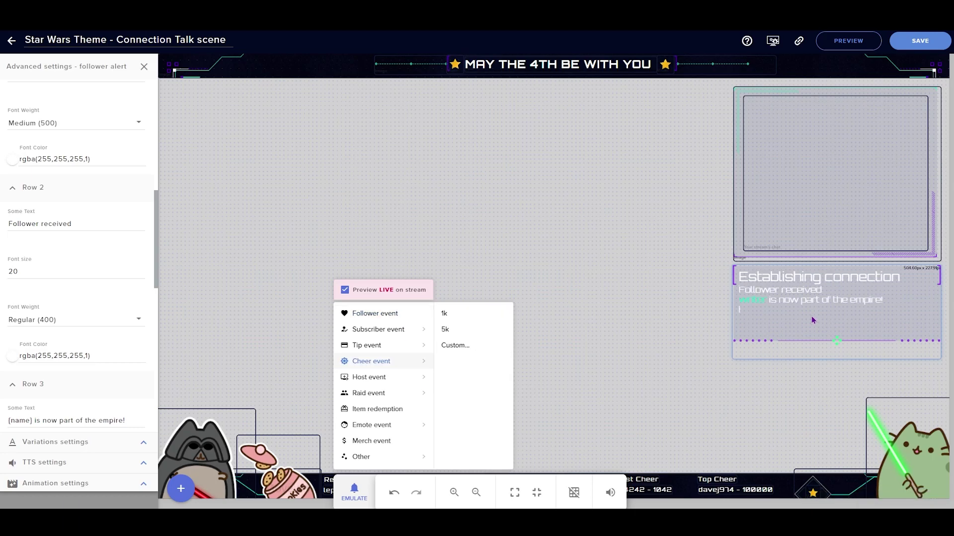
Step: Set the font colour of the follower alert's "Connection Closed" row to purple #bd1ef5
scroll(91, 285, "down", 9)
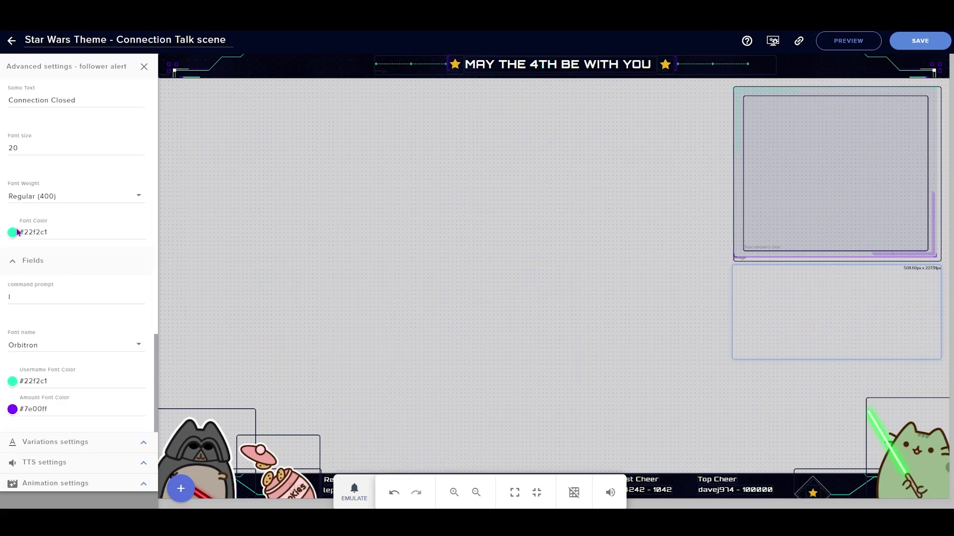
left_click(13, 233)
left_click_drag(533, 229, 533, 236)
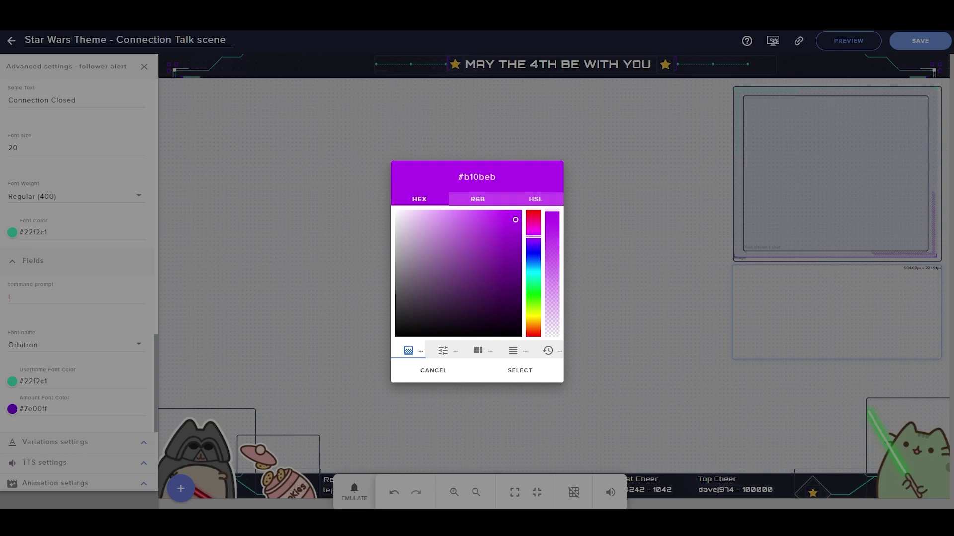
left_click(520, 371)
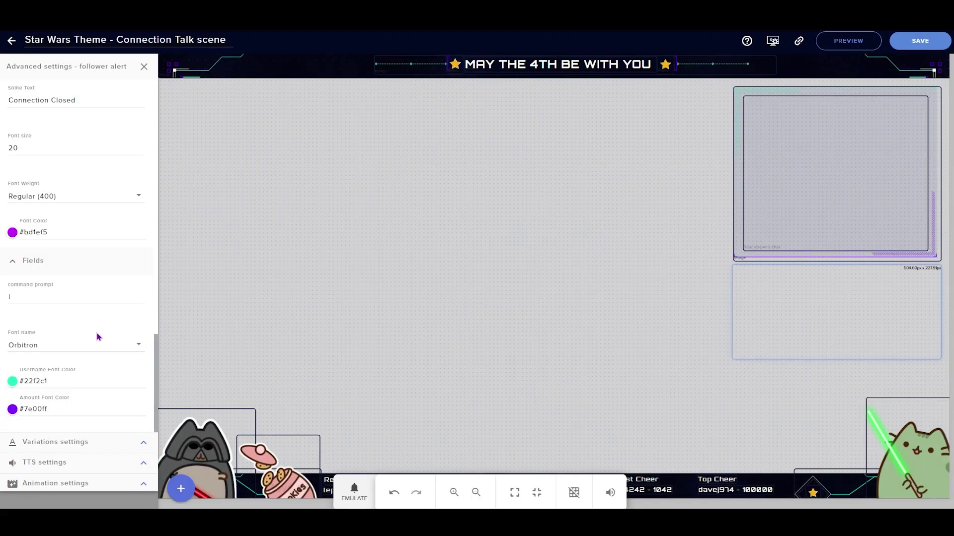
Step: Copy the amount font colour #7e00ff to the follower alert's username font colour and emulate a follower event
left_click(13, 381)
left_click(433, 370)
double_click(39, 409)
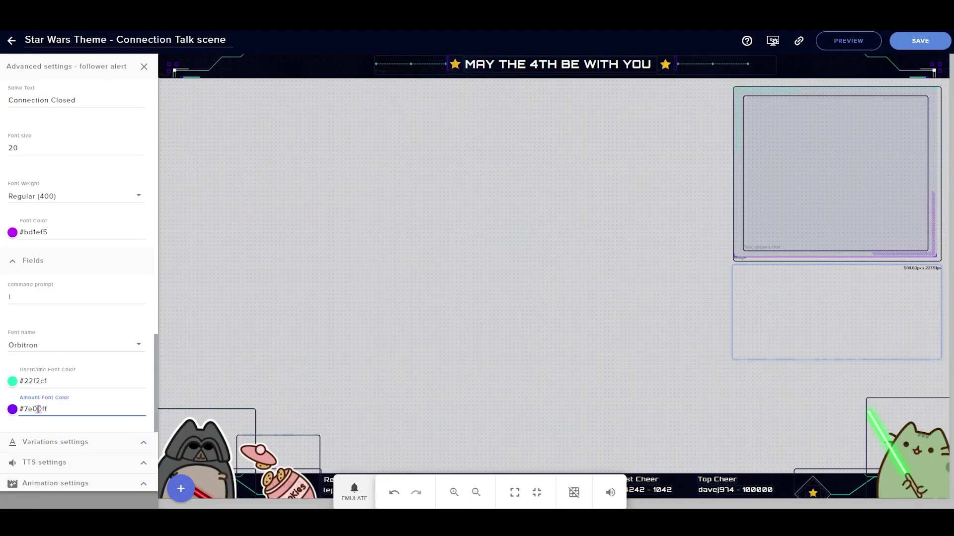
right_click(38, 411)
left_click(79, 276)
double_click(37, 381)
right_click(37, 383)
left_click(103, 270)
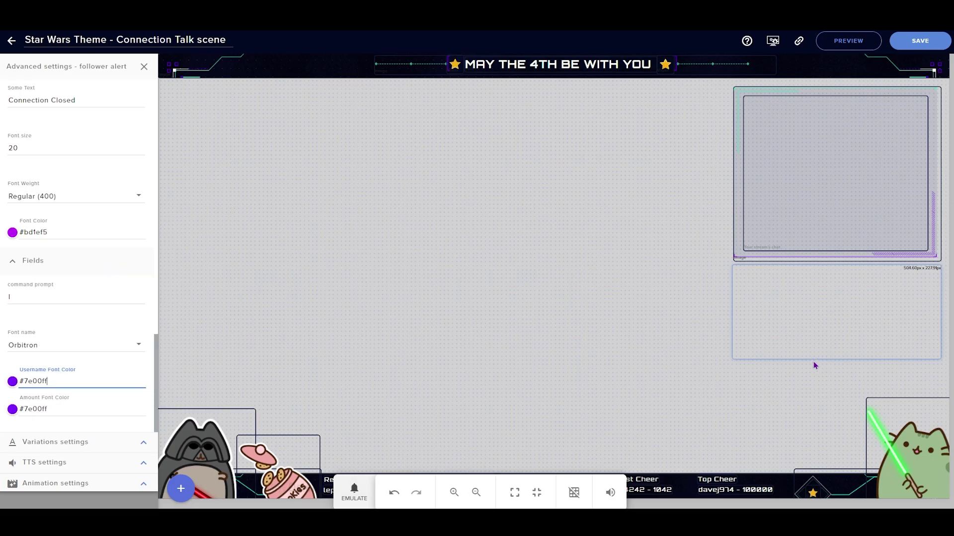
left_click(354, 492)
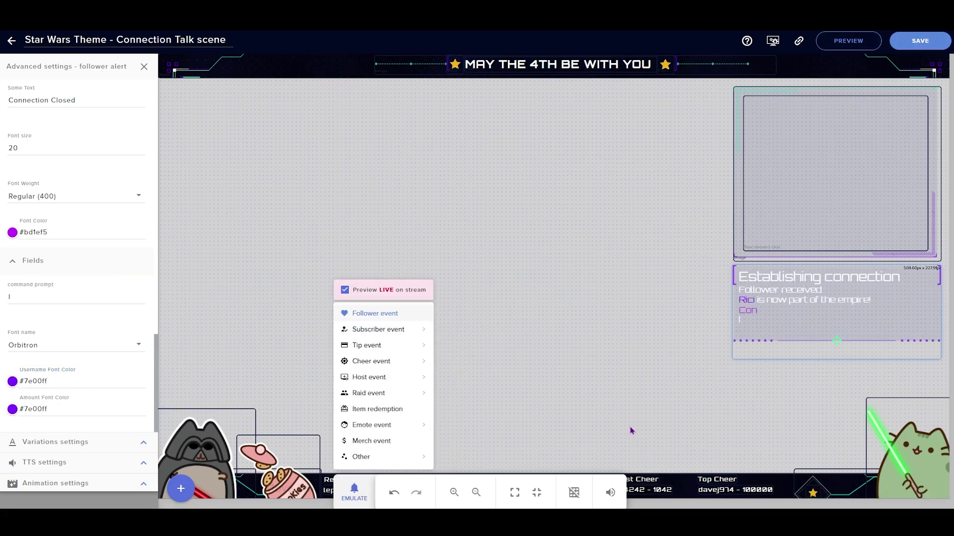
left_click(846, 335)
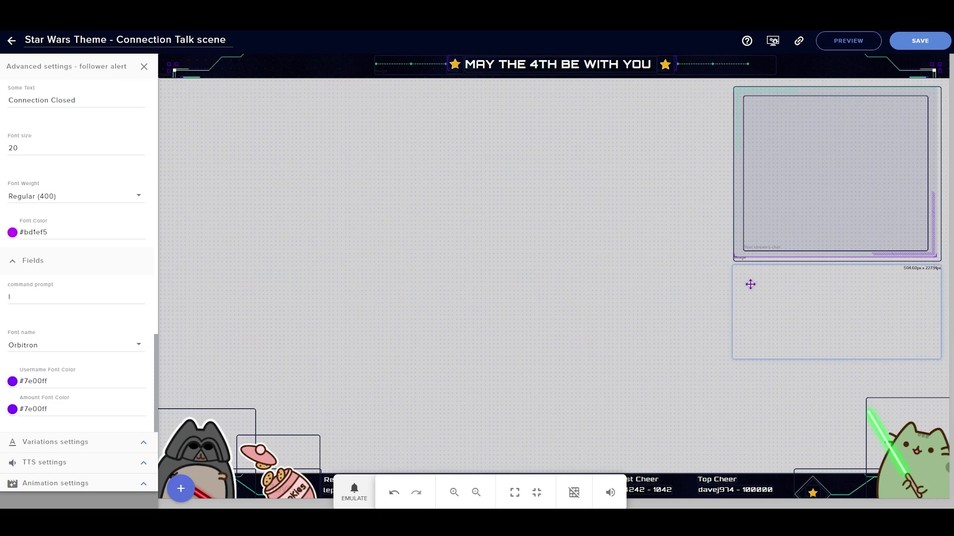
Step: Set the follower alert's Row 3 font weight to Bold (700), save the overlay and test the alert
scroll(102, 309, "up", 6)
left_click(88, 300)
left_click(64, 346)
left_click(918, 44)
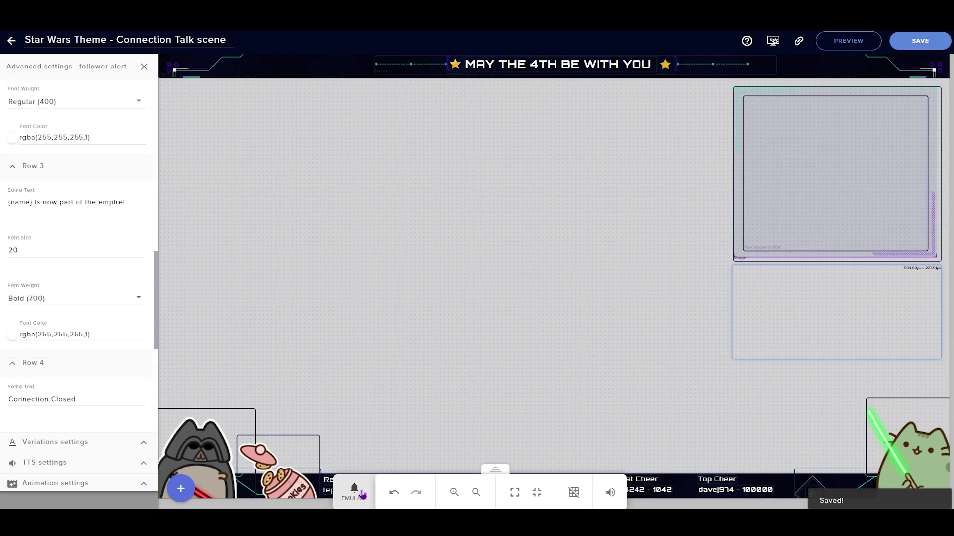
left_click(355, 493)
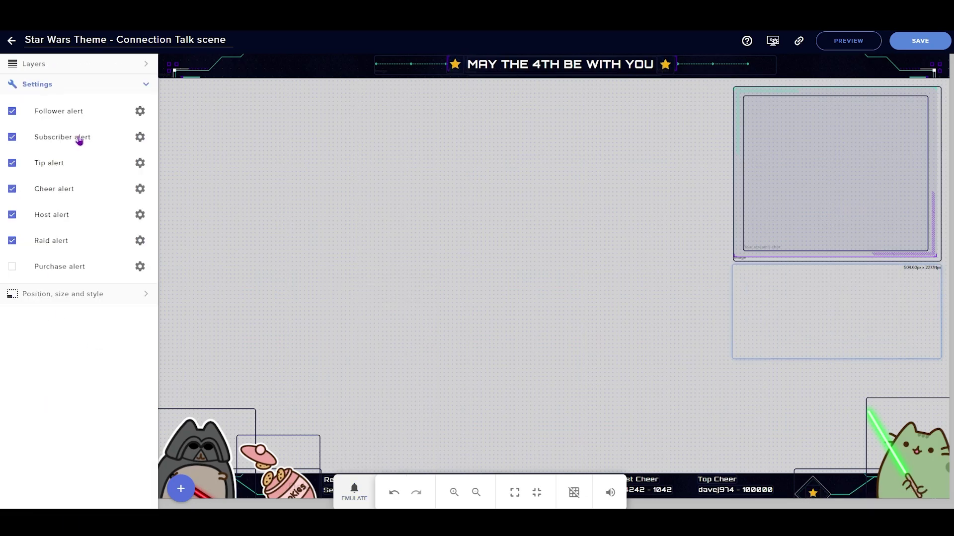
Step: In the subscriber alert settings, reword Row 3 to a message starting with "{name} is" and set its font weight to Bold (700)
left_click(140, 136)
scroll(50, 228, "down", 4)
left_click(31, 226)
scroll(15, 239, "down", 3)
left_click(13, 271)
scroll(13, 273, "down", 3)
scroll(34, 256, "down", 2)
left_click(33, 225)
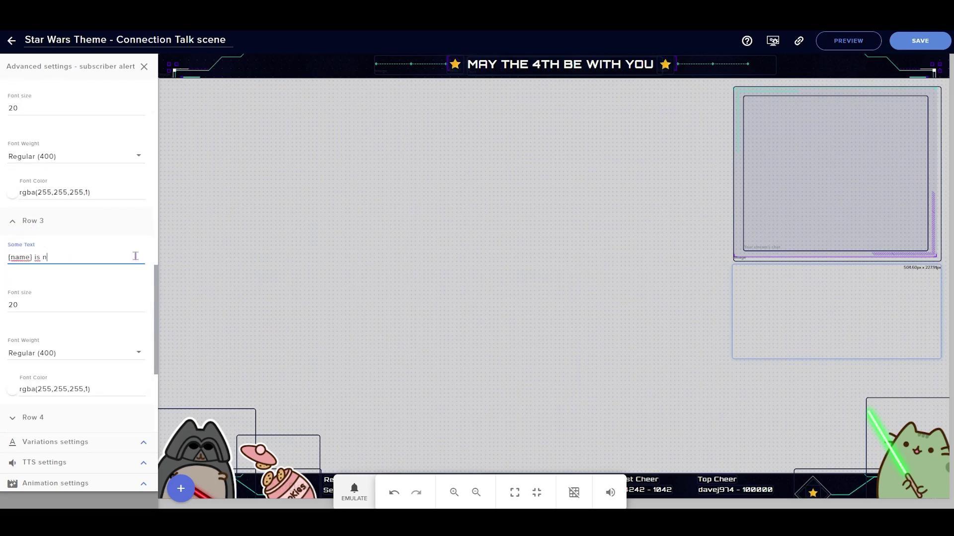
scroll(66, 289, "down", 1)
left_click(65, 301)
left_click(56, 351)
Step: Set the subscriber alert's Row 4 font colour and its username font colour to #7e00ff
scroll(94, 290, "down", 3)
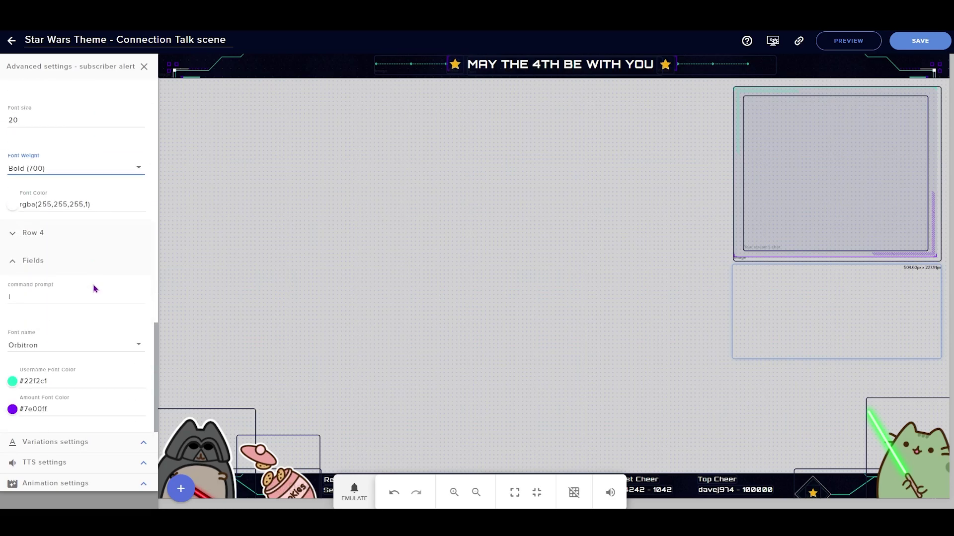
left_click(32, 234)
left_click(33, 398)
scroll(91, 268, "down", 3)
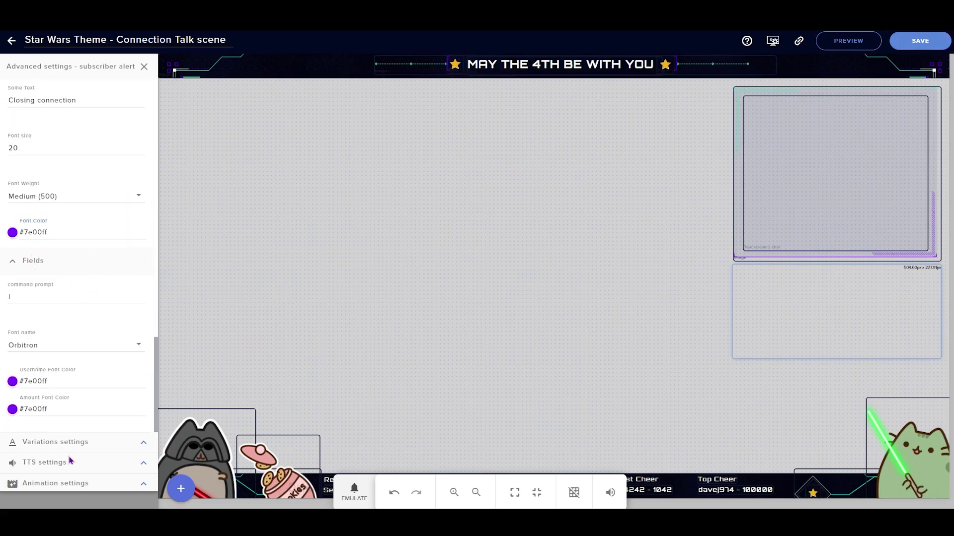
Step: Open the Resubscriber alert variation and reword its alert message to "{name} has {amount} months"
left_click(144, 442)
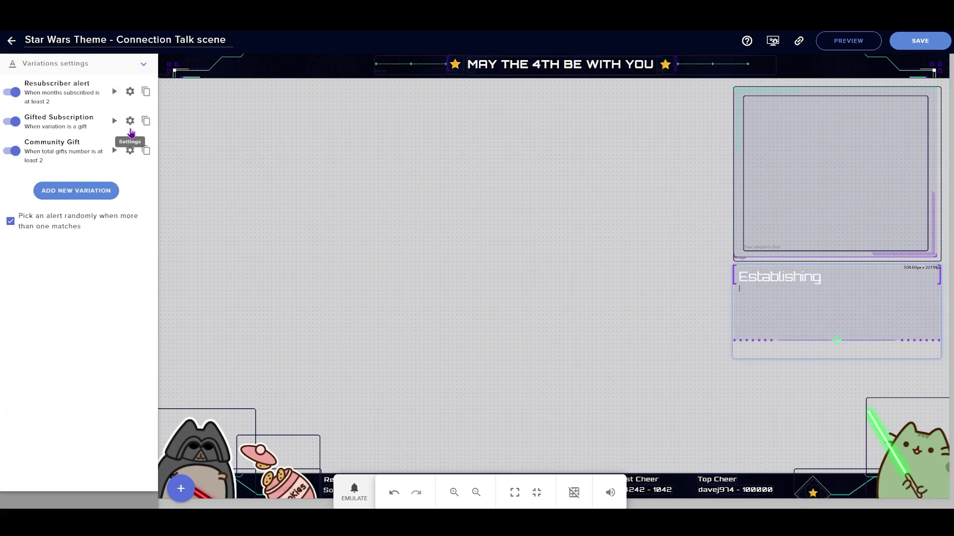
left_click(130, 91)
scroll(557, 277, "down", 2)
scroll(434, 172, "up", 1)
left_click_drag(334, 215, 407, 215)
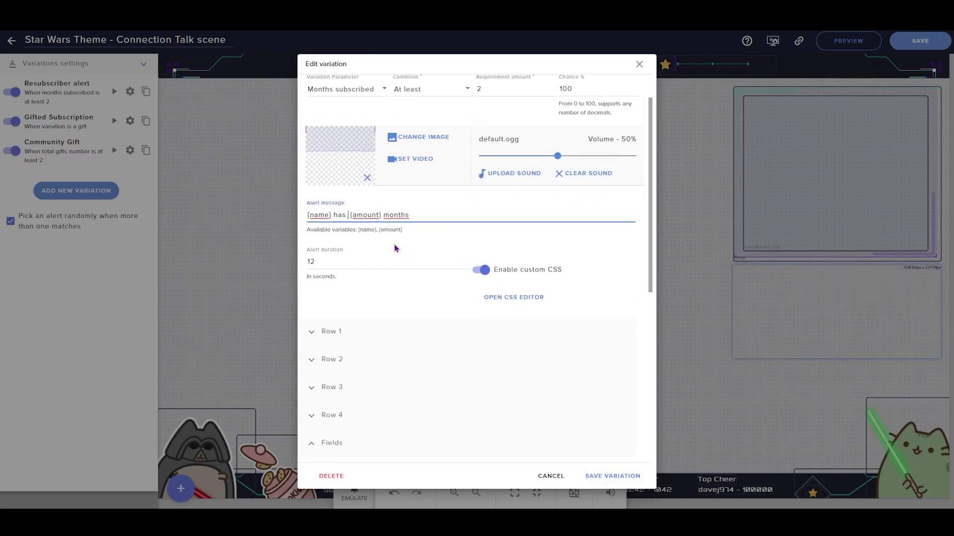
Step: Set the resubscriber variation's Row 3 to "Thank you {name} for {amount} moons!" with font weight Bold (700)
left_click(324, 334)
scroll(322, 285, "down", 4)
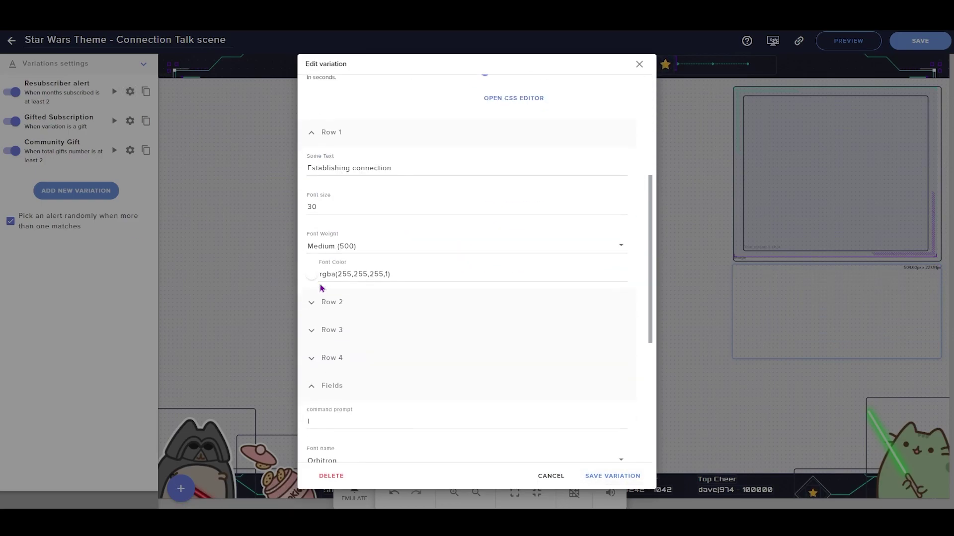
left_click(313, 305)
scroll(383, 251, "down", 3)
left_click(329, 323)
scroll(380, 262, "down", 2)
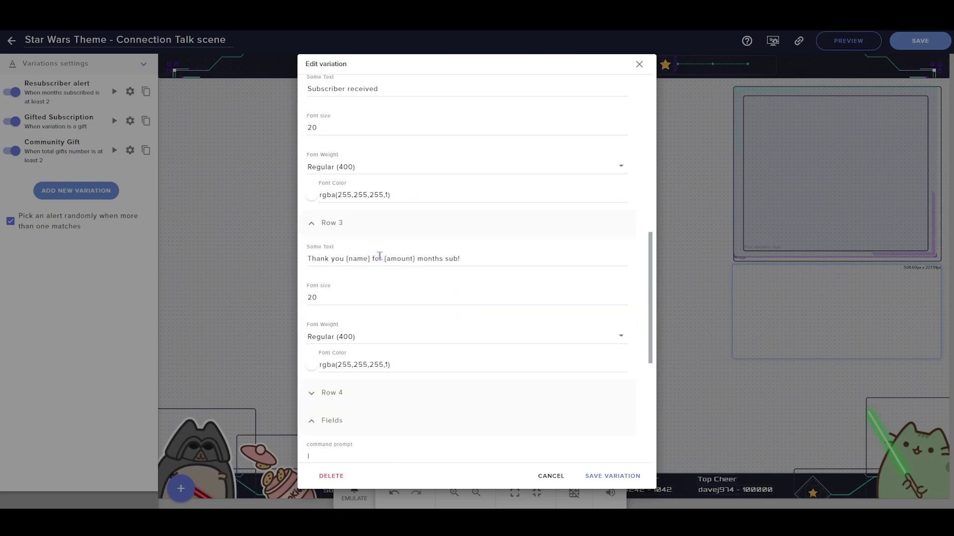
left_click(459, 332)
left_click(419, 383)
scroll(451, 308, "down", 3)
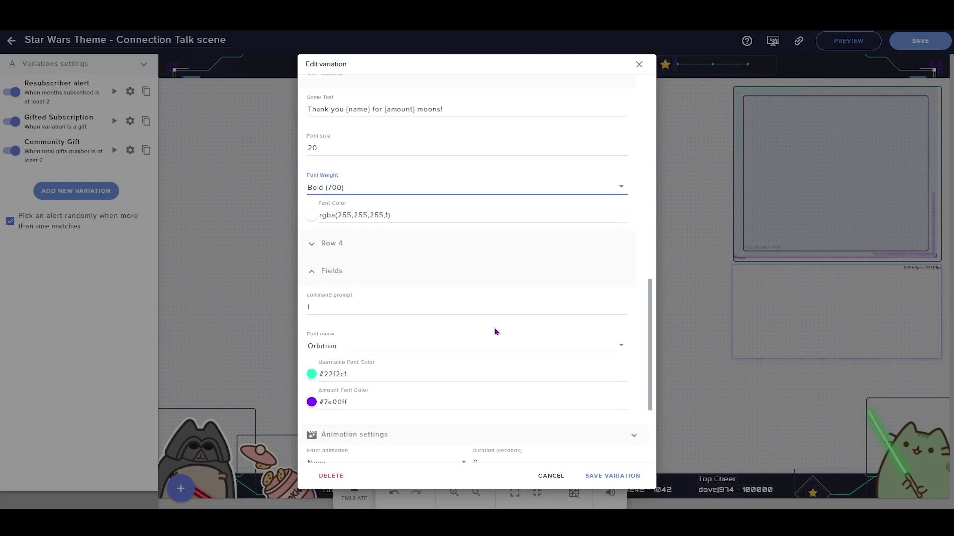
Step: Set the resubscriber variation's username font colour to #7e00ff and check through the variation's settings
left_click(329, 243)
scroll(348, 293, "down", 3)
scroll(342, 294, "down", 3)
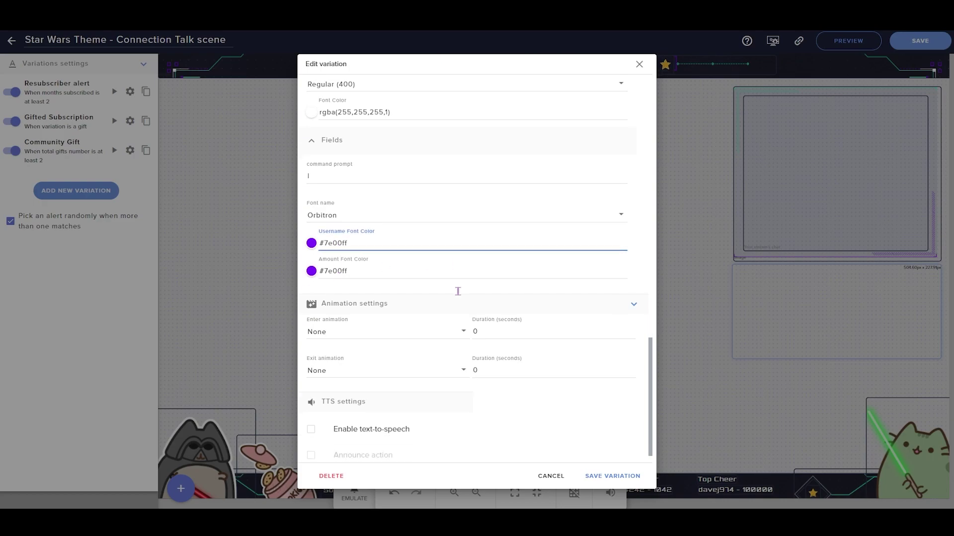
scroll(449, 328, "up", 12)
scroll(453, 338, "down", 12)
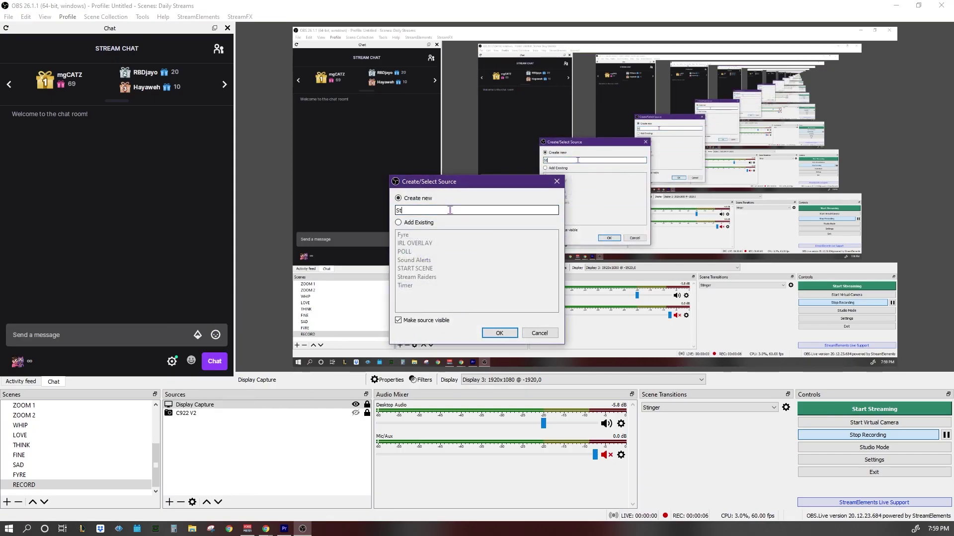
Step: Switch to OBS and add a browser source named Star Wars, paste the overlay's private URL and set the source's width and height
key("Return")
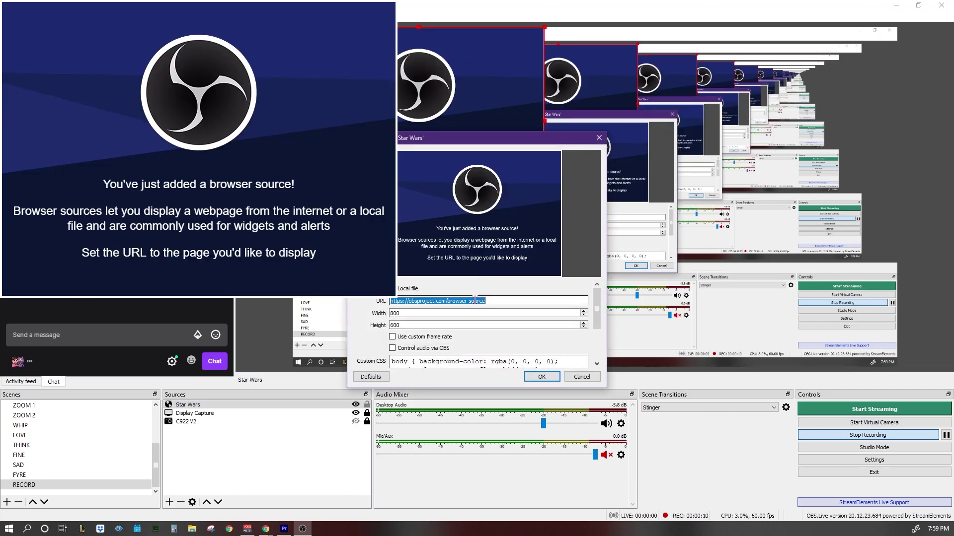
left_click_drag(451, 276, 392, 276)
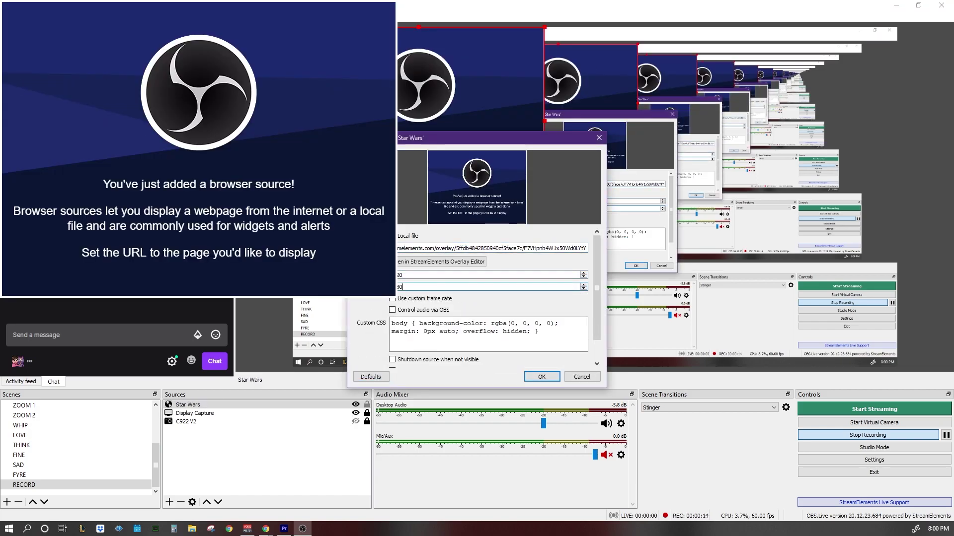
left_click(541, 377)
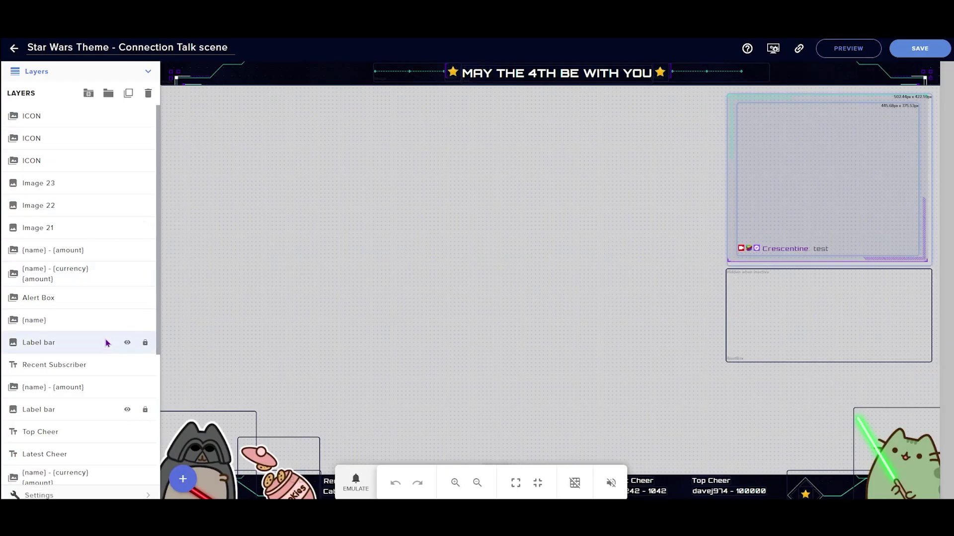
Step: Return to the StreamElements overlay editor and set the stream chat's text colour to white and its font size to 20
scroll(82, 298, "down", 5)
left_click(119, 454)
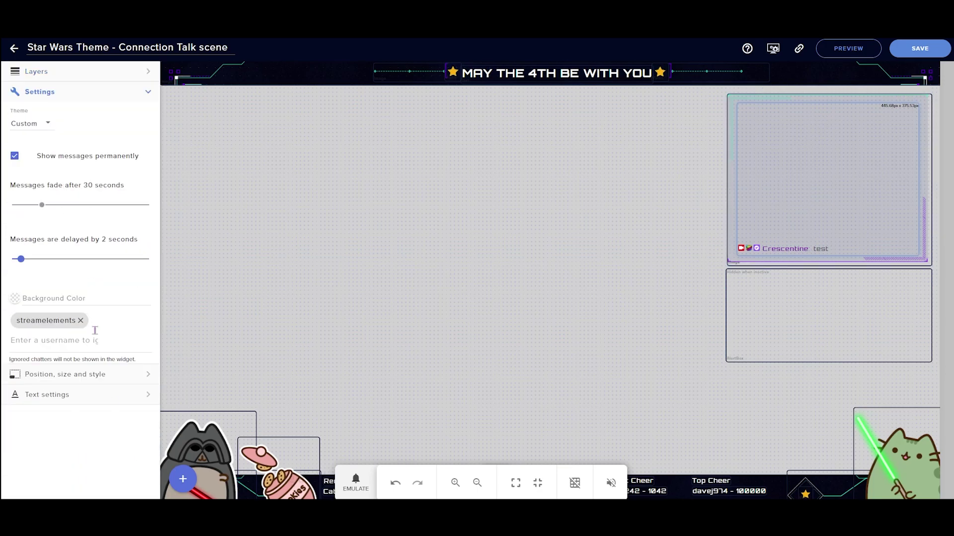
left_click(54, 375)
left_click(47, 357)
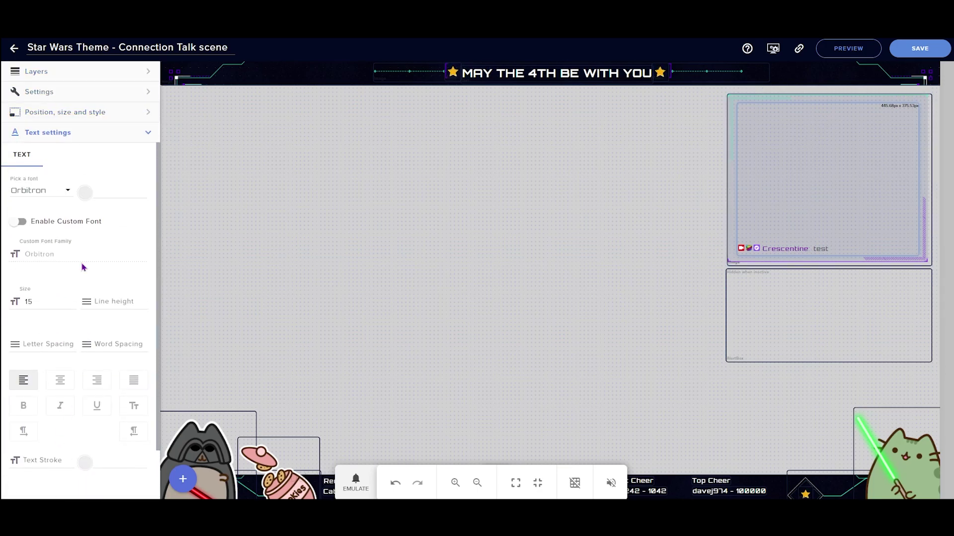
left_click(85, 193)
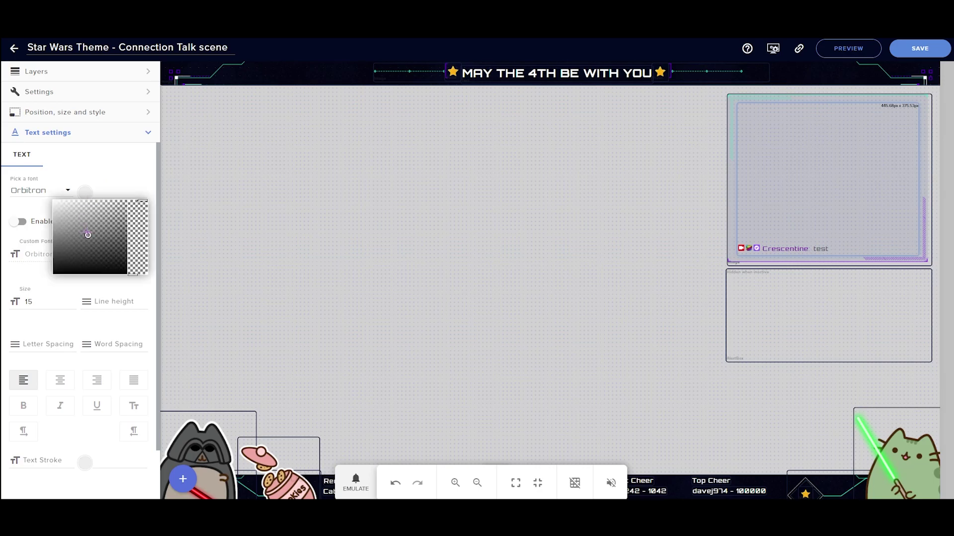
left_click_drag(33, 299, 3, 305)
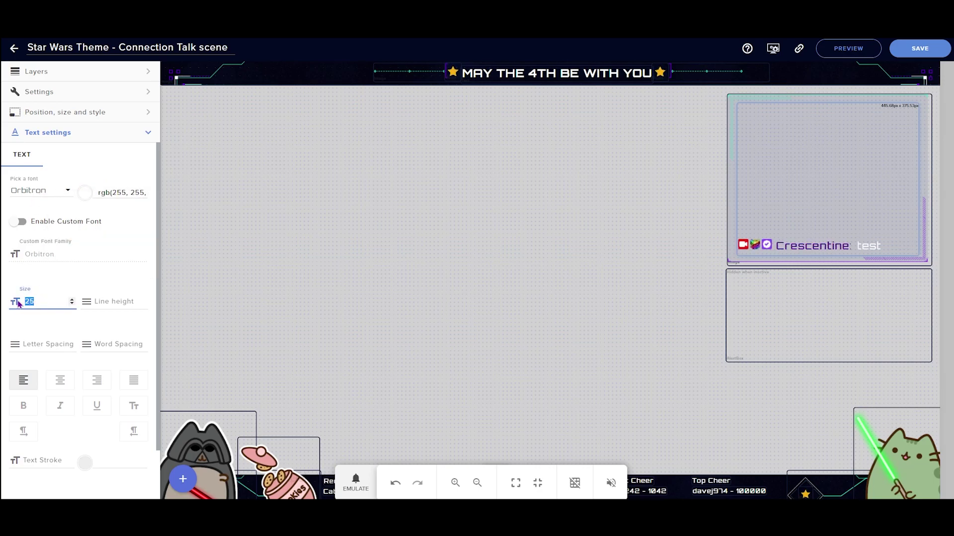
type("20")
scroll(69, 373, "down", 1)
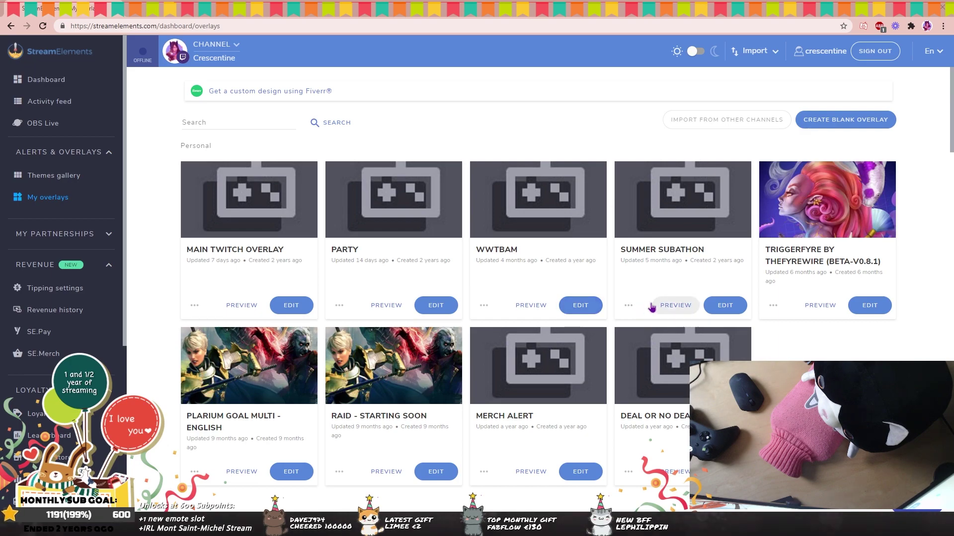
Step: Open the additional options of the SUMMER SUBATHON overlay in the overlay list
left_click(628, 306)
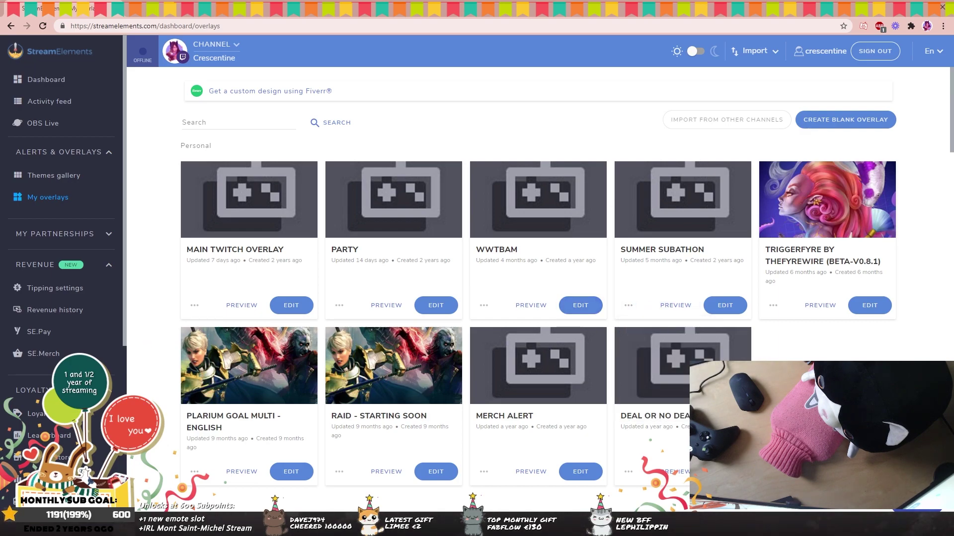